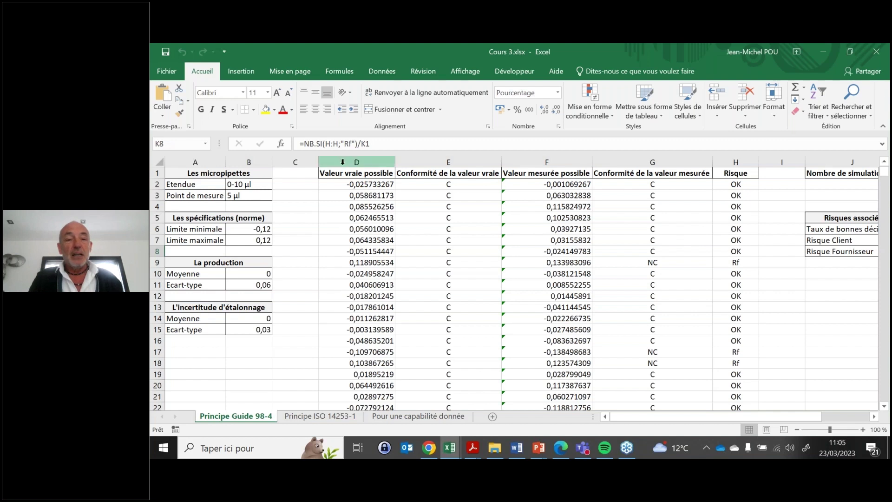
Examine the row 2 simulation formulas, from the possible true value through both conformity checks to the risk.
click(366, 185)
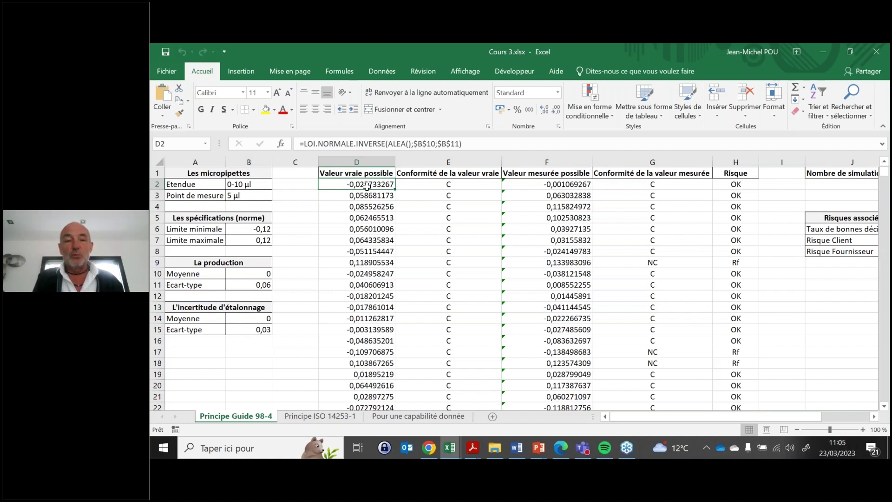
key(Right)
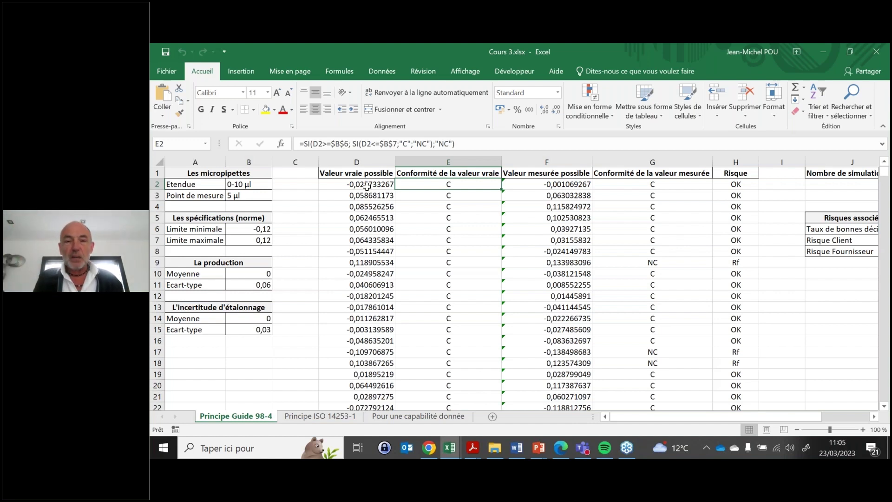
key(Right)
key(Left)
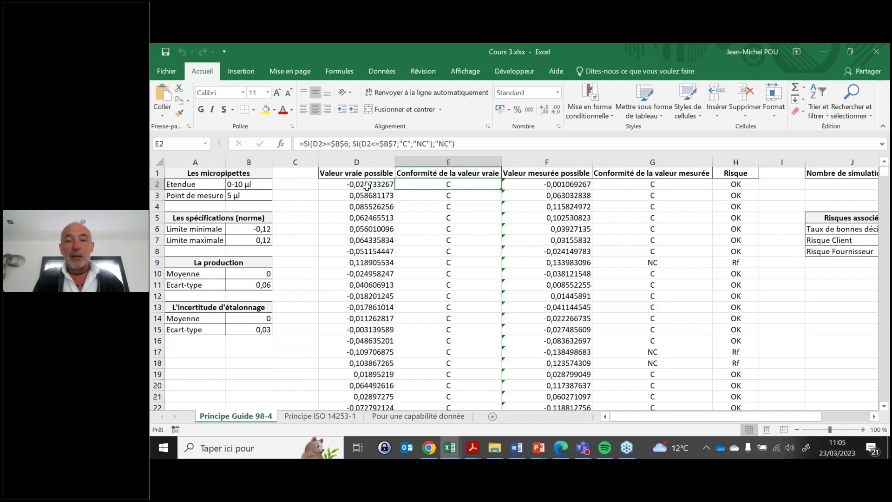
key(Right)
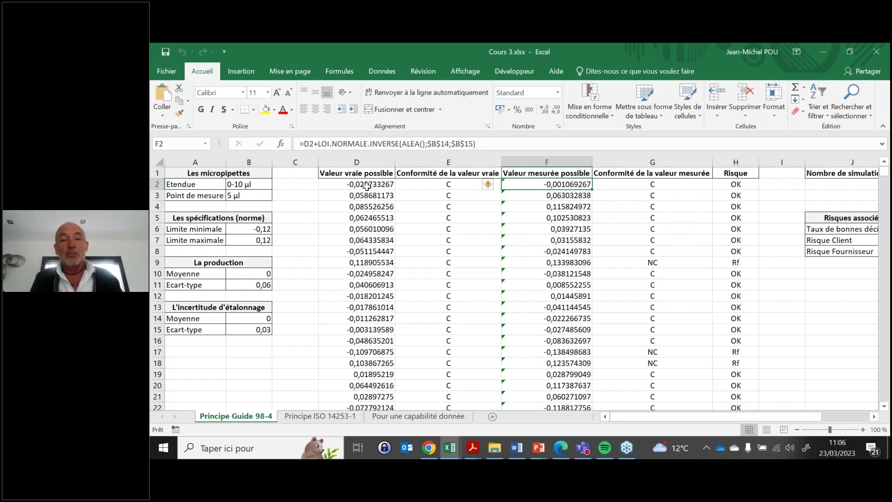
key(Right)
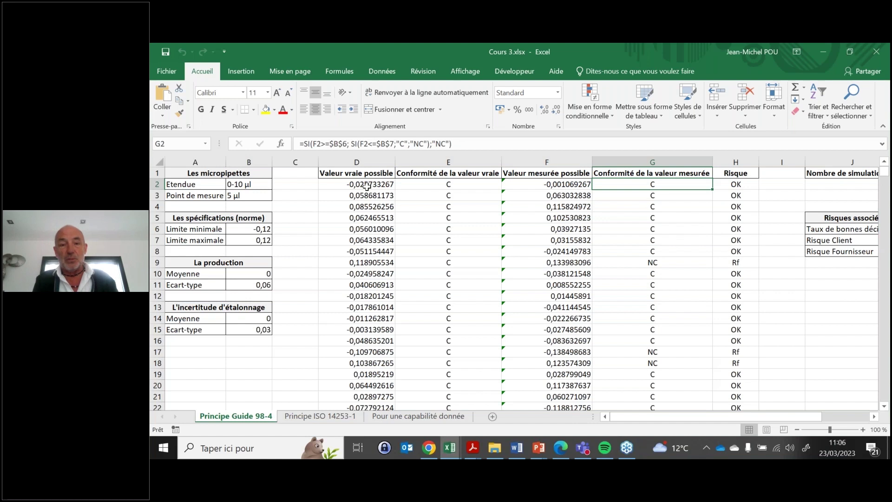
key(Left)
key(Left)
key(Right)
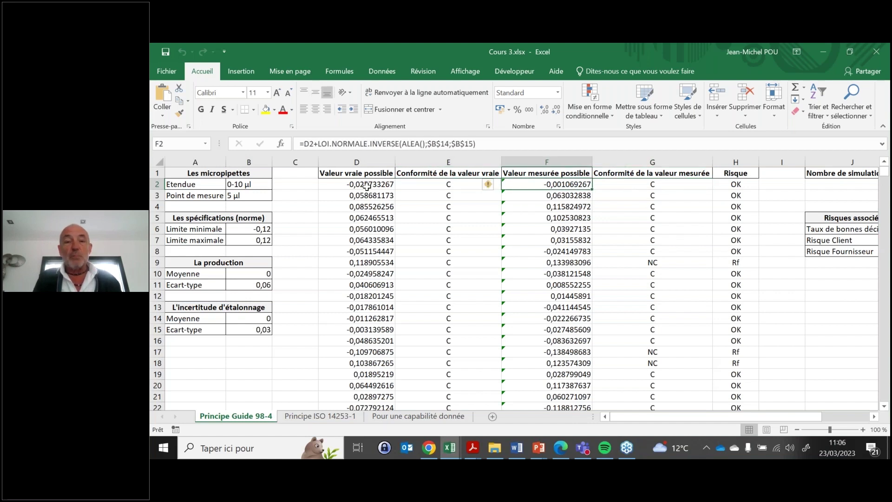
key(Right)
key(Left)
key(Left)
key(Right)
key(Right)
key(Right)
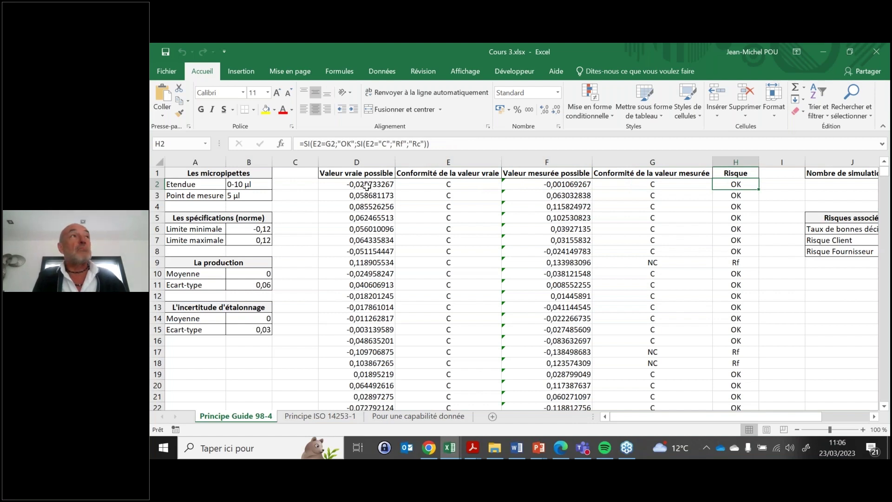
Examine the Risque column down to row 15, comparing true and measured conformity for the case in row 9.
key(Down)
key(Down)
key(Down)
key(Down)
key(Down)
key(Down)
key(Down)
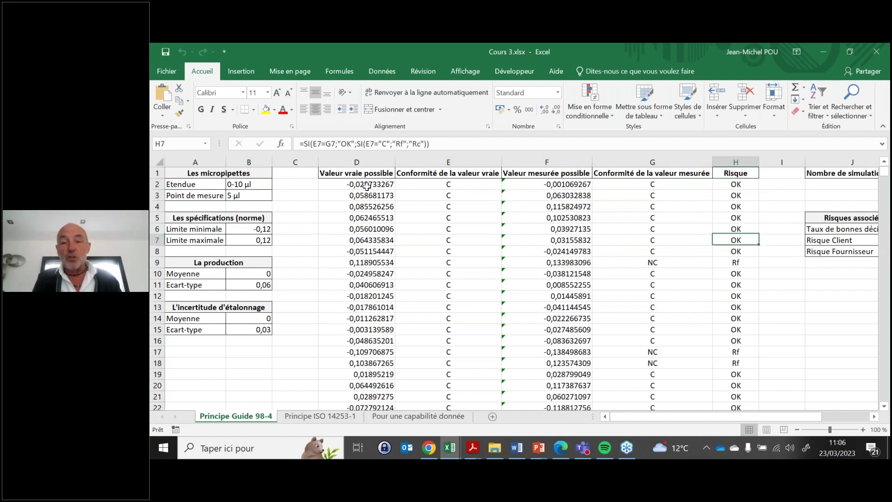
key(Left)
key(Left)
key(Left)
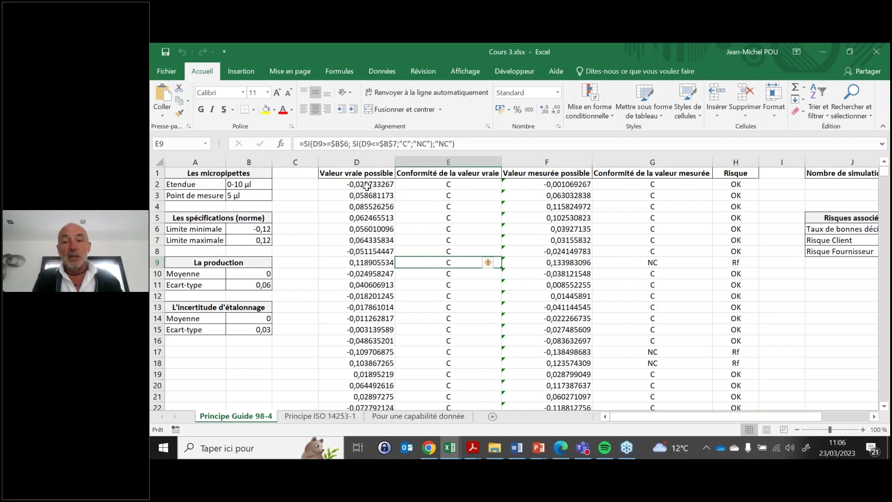
key(Right)
key(Right)
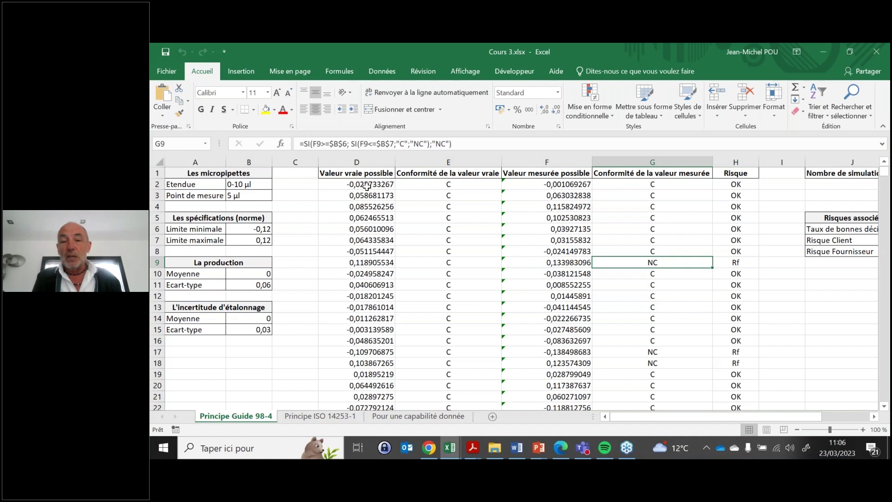
key(Right)
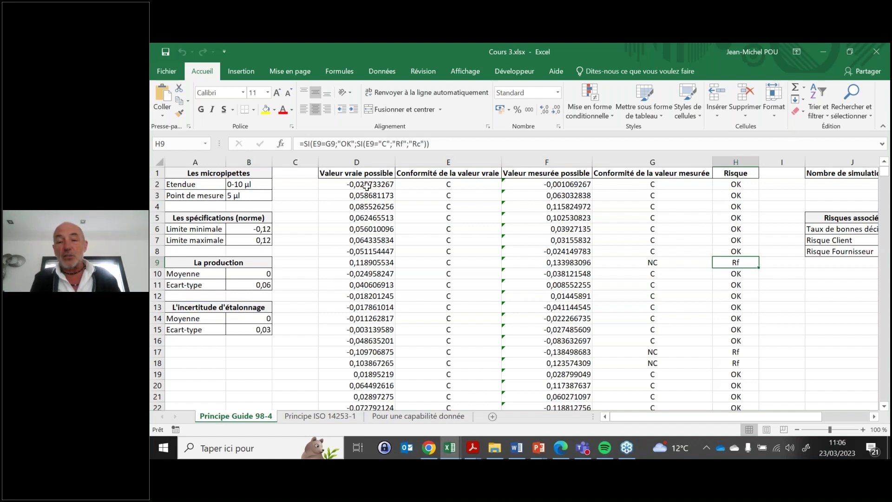
key(Down)
key(Down)
key(Down)
key(Down)
key(Down)
key(Down)
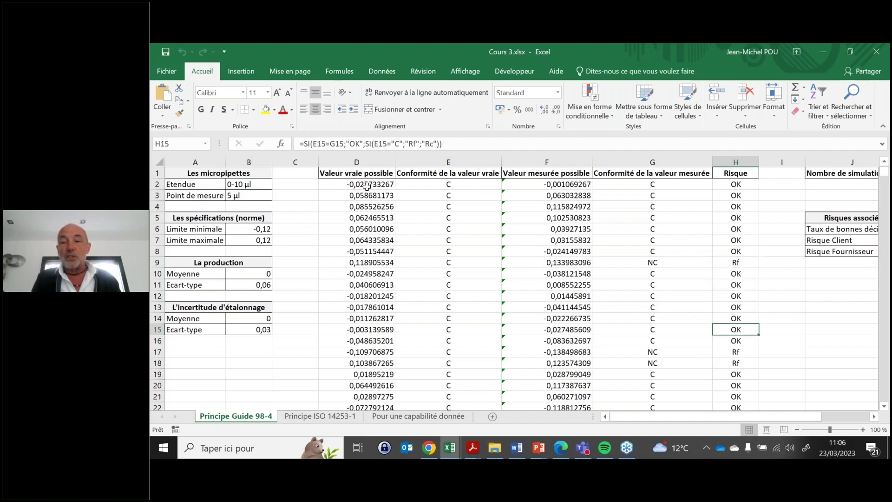
Examine the formulas for the good-decision rate, the client risk and the supplier risk in K6:K8.
drag(804, 417, 852, 417)
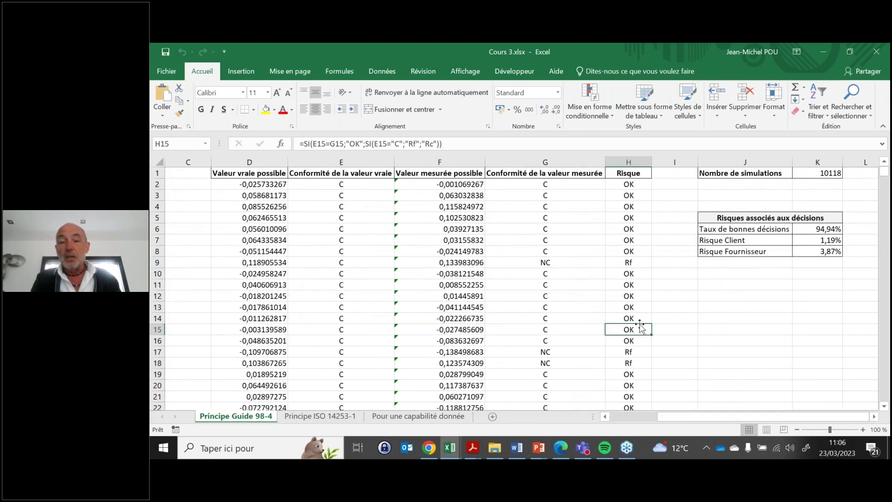
click(827, 229)
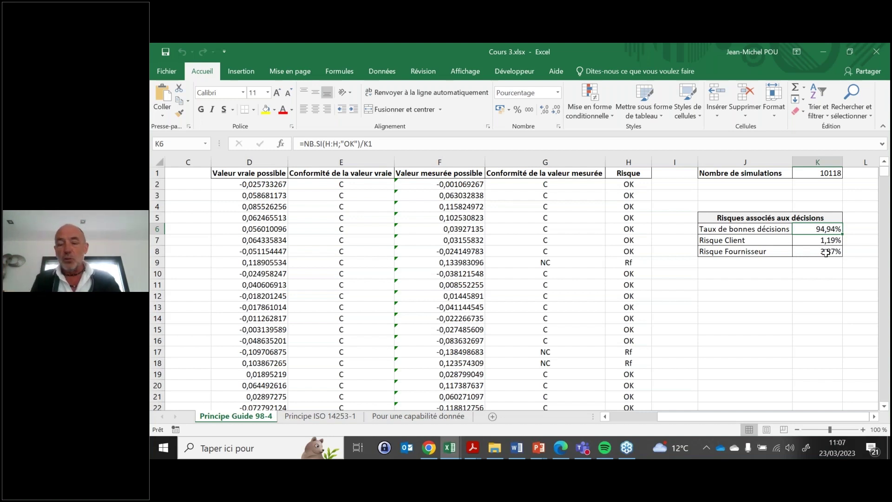
key(Down)
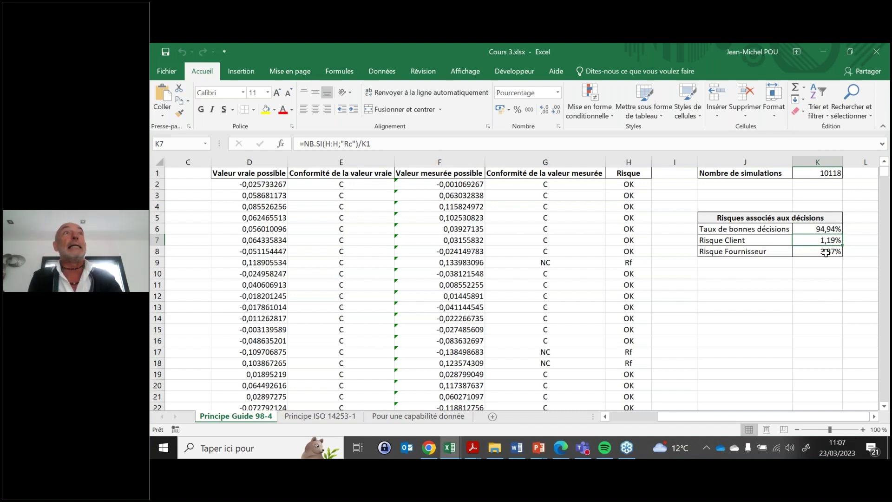
key(Down)
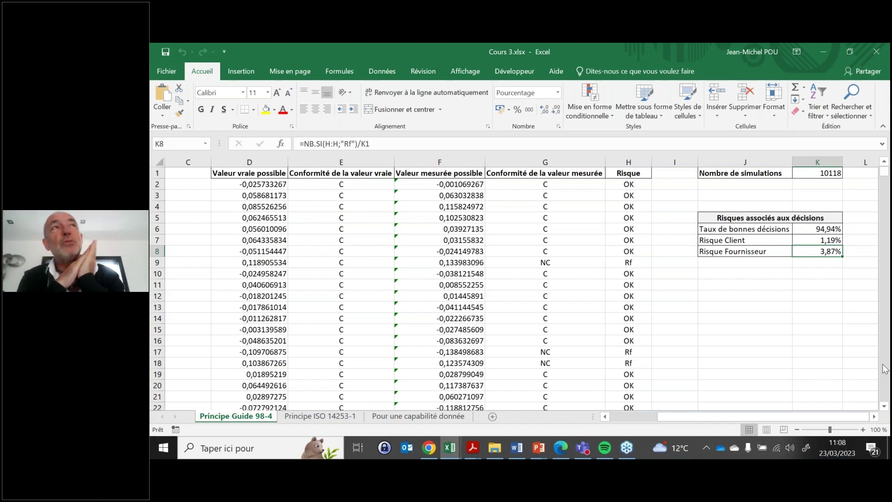
Review the production parameters in A9:B11 and the formula behind the possible measured values in column F.
drag(760, 414, 642, 417)
drag(218, 263, 246, 285)
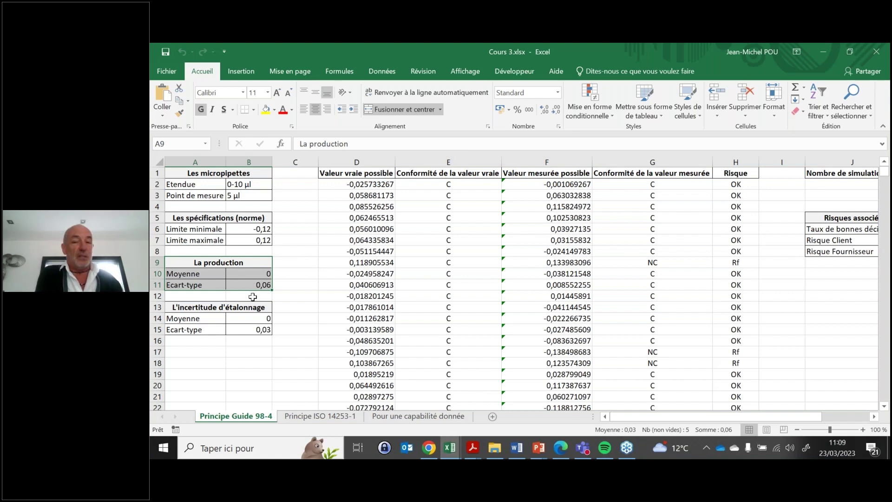
click(564, 160)
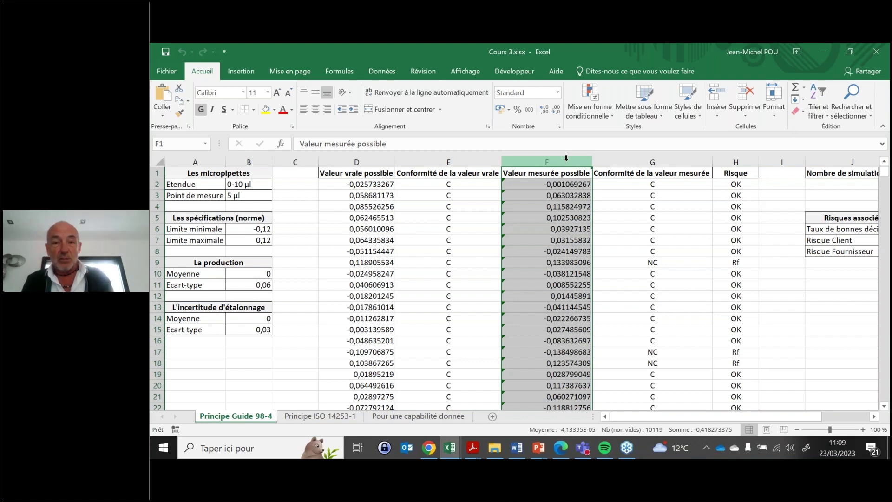
click(563, 183)
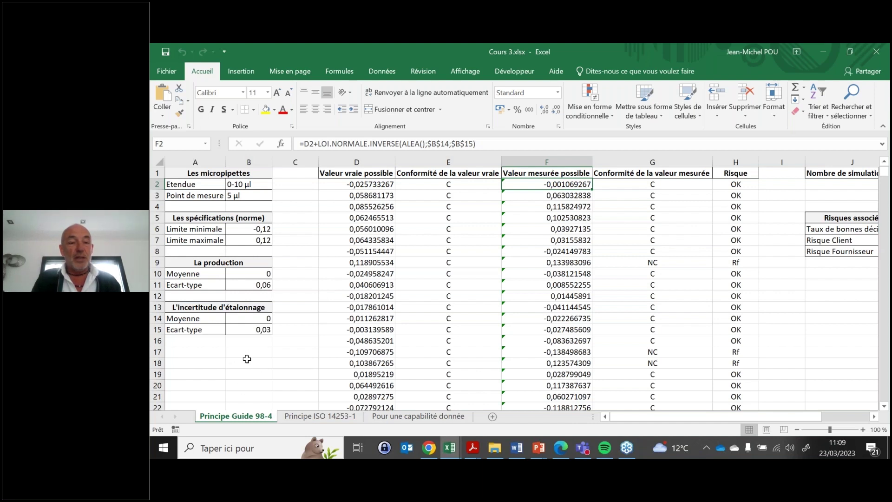
Calculate the average of all the measured values in B18 with =MOYENNE(F:F).
click(248, 360)
text(=moyenne()
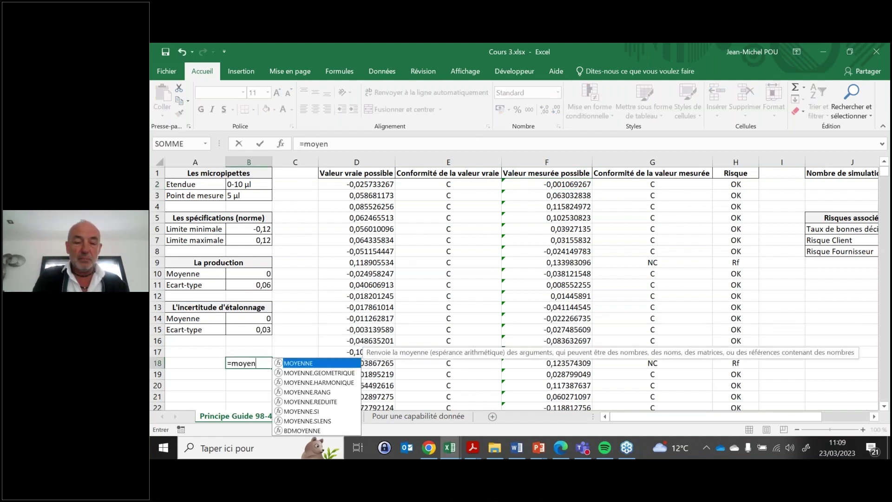
click(546, 161)
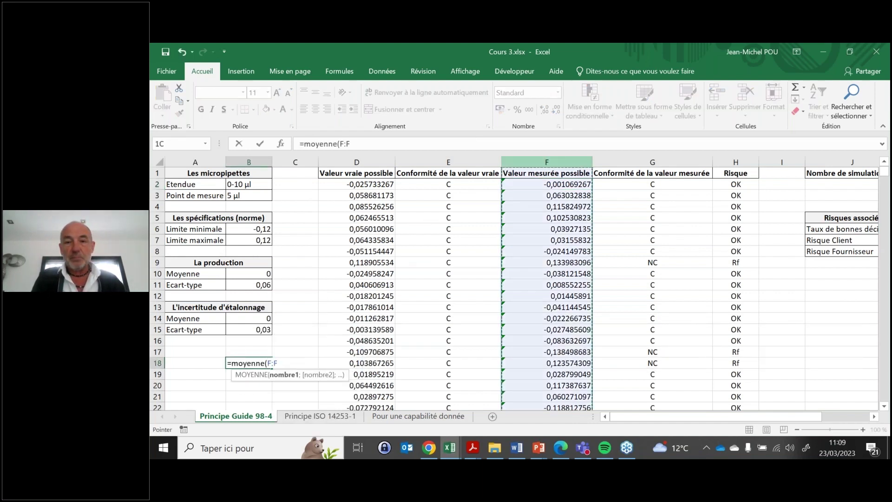
key(Return)
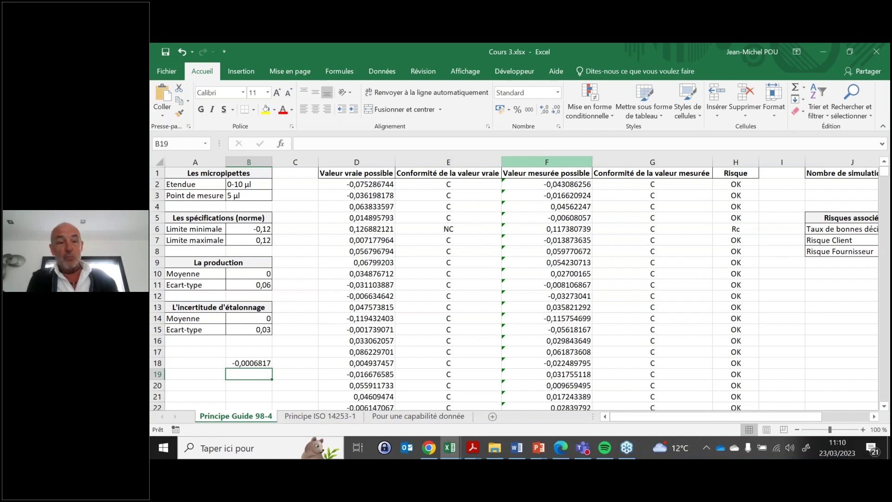
Set the calibration uncertainty's mean in B14 to 0,2 and check the average in B18.
click(240, 273)
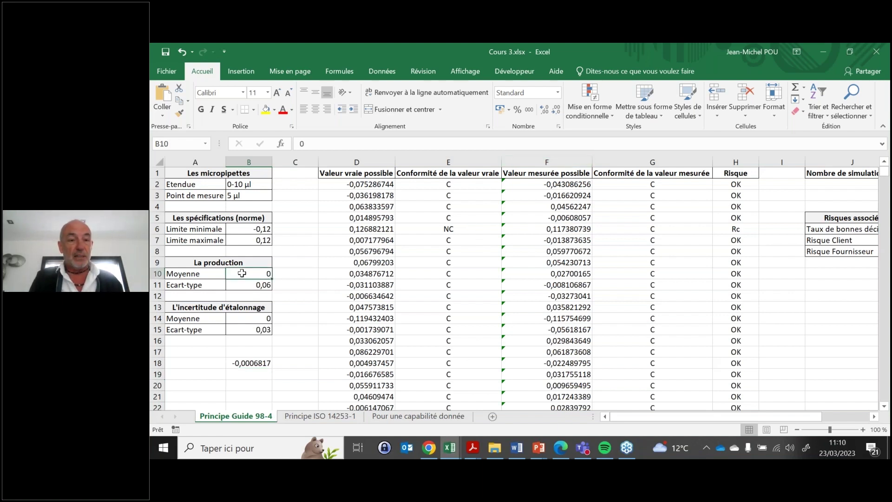
click(257, 319)
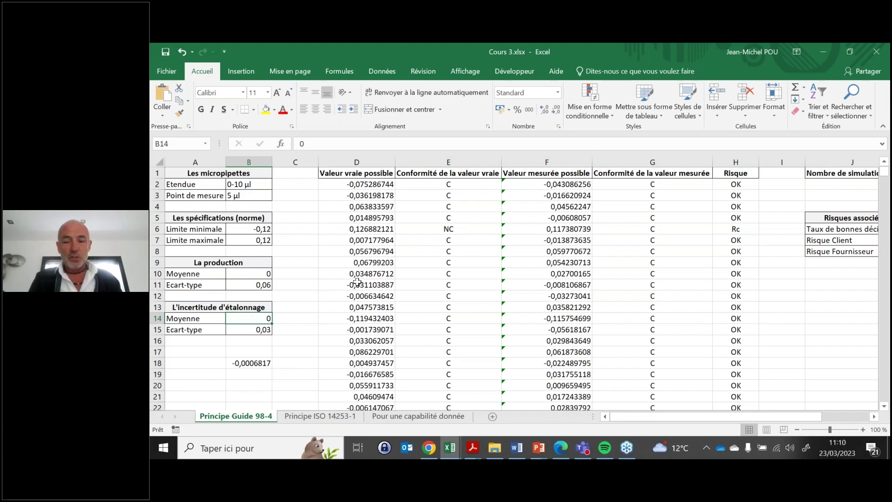
text(0,2)
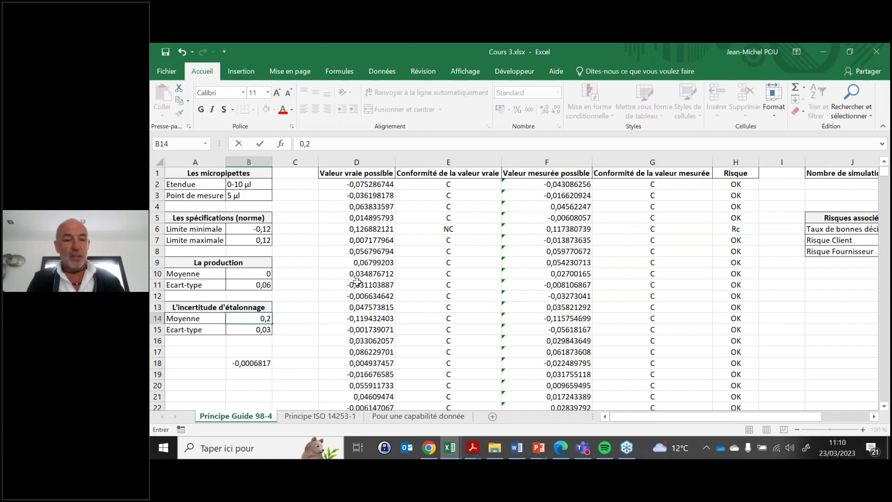
key(Return)
click(261, 363)
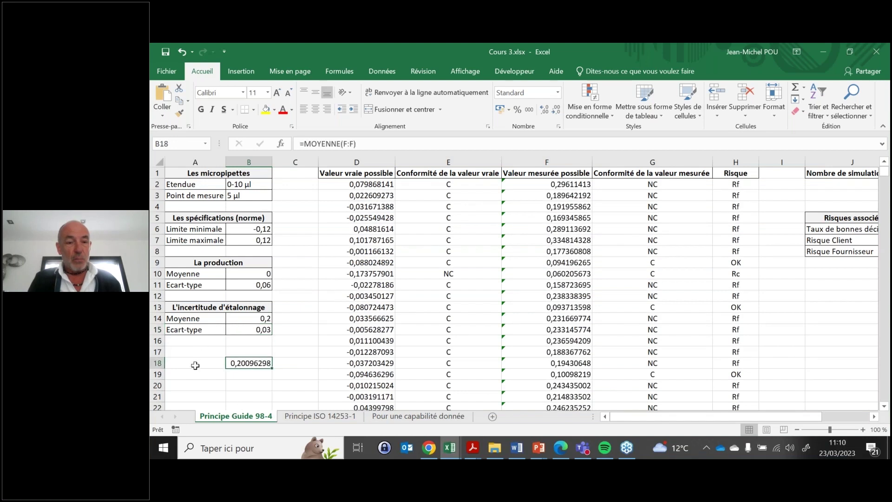
Label the average of the measured values "Moyenne apparente" in A18.
click(214, 360)
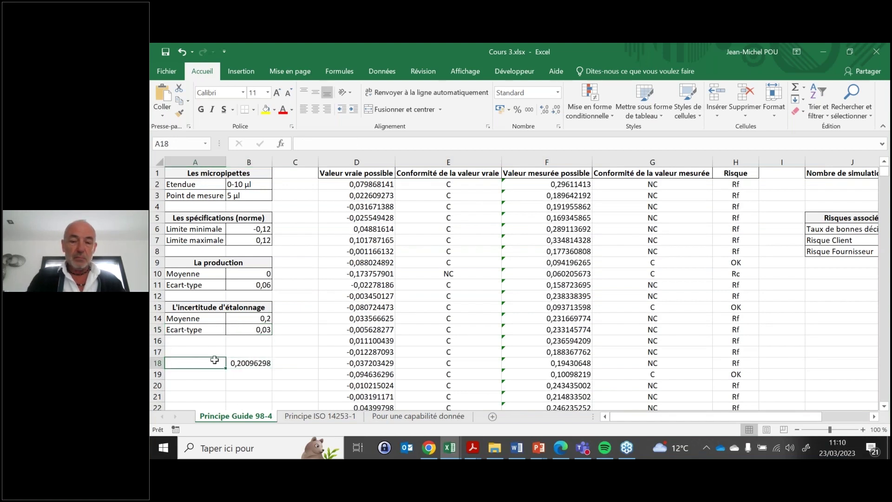
text(Moyenne apparente)
key(Tab)
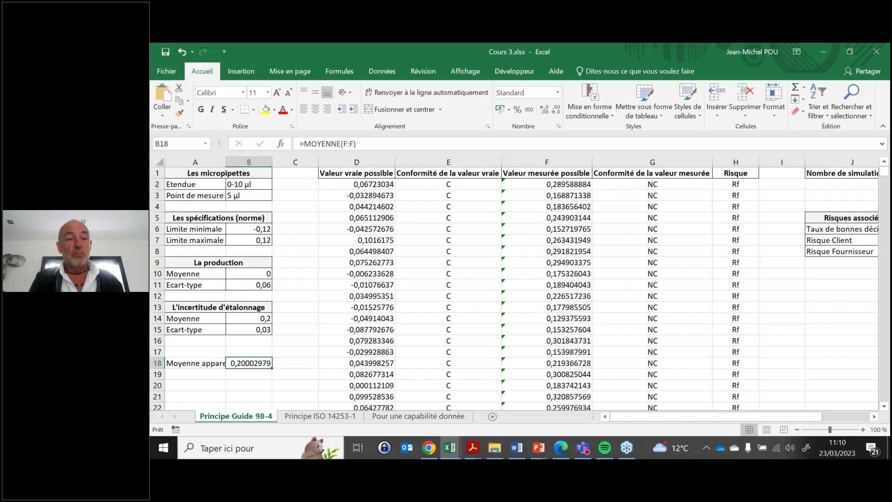
Estimate the production mean in C10 with =B18-B14, subtracting the calibration mean from the apparent mean.
click(294, 275)
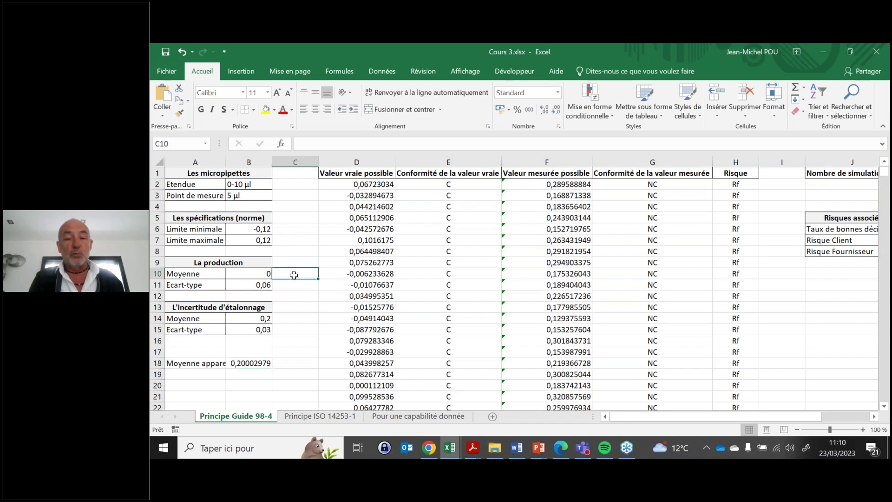
text(=)
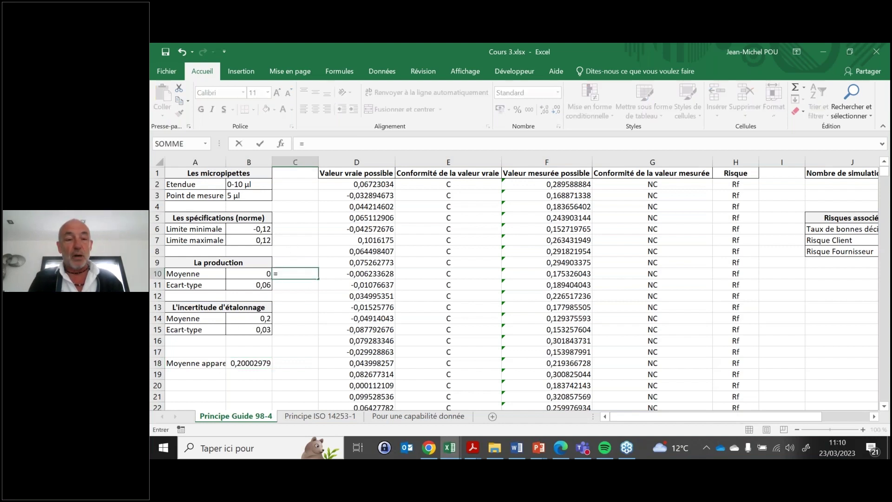
click(255, 362)
text(-)
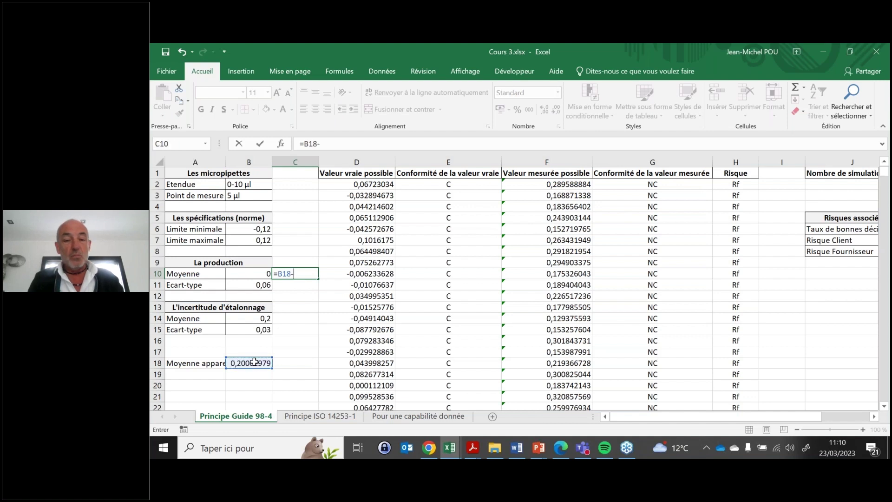
click(263, 317)
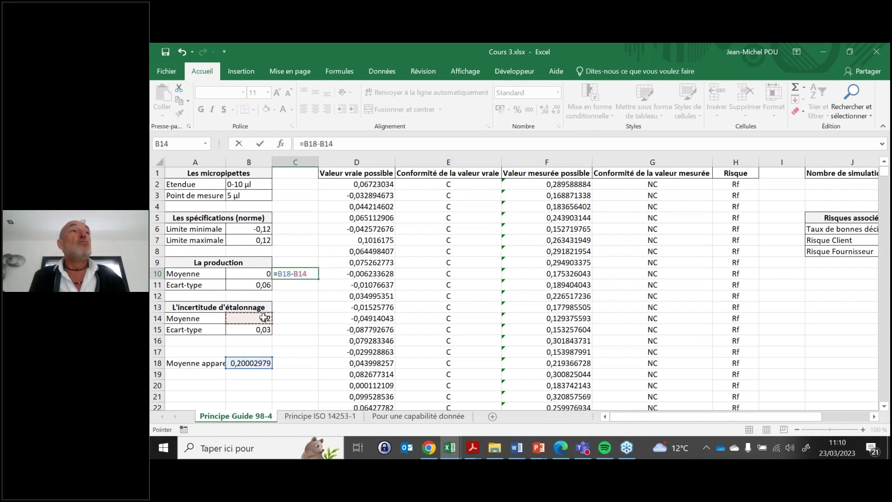
key(Return)
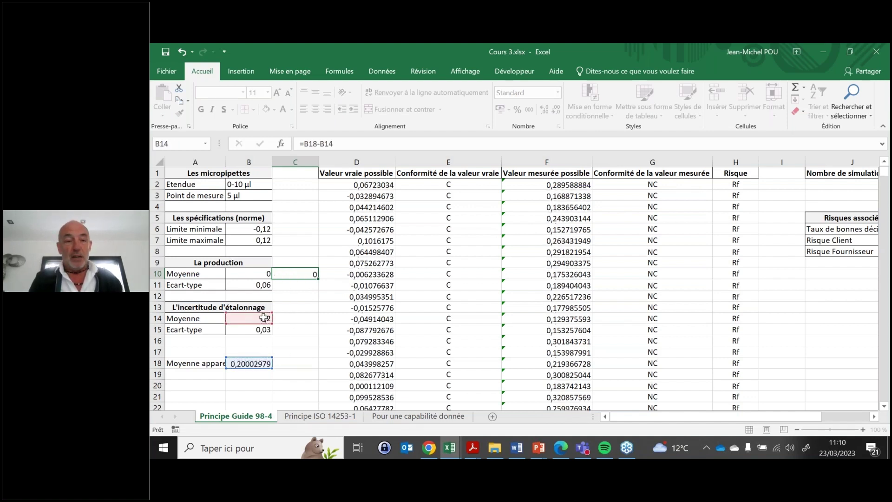
key(Up)
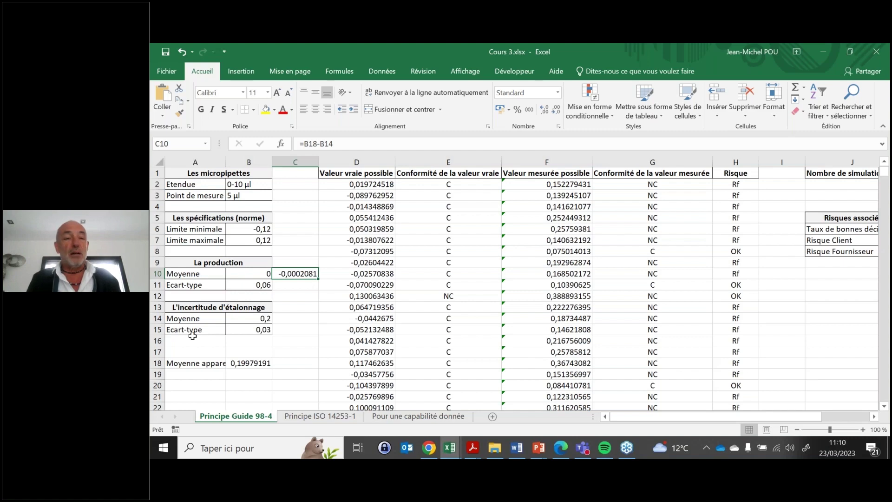
Set the production mean in B10 to 1.
click(245, 277)
text(1)
key(Return)
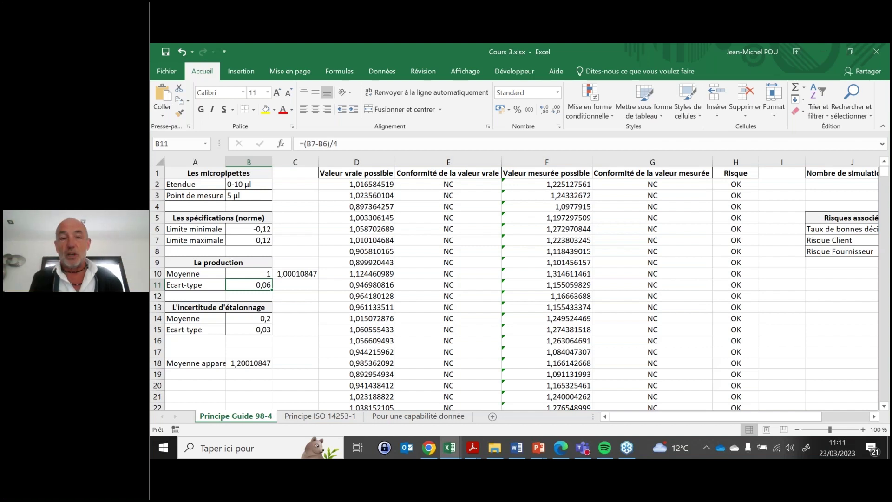
Estimate the production standard deviation in C11 with =RACINE(VAR(F:F)-B15^2), removing the calibration variance from that of the measured values.
click(295, 284)
text(=)
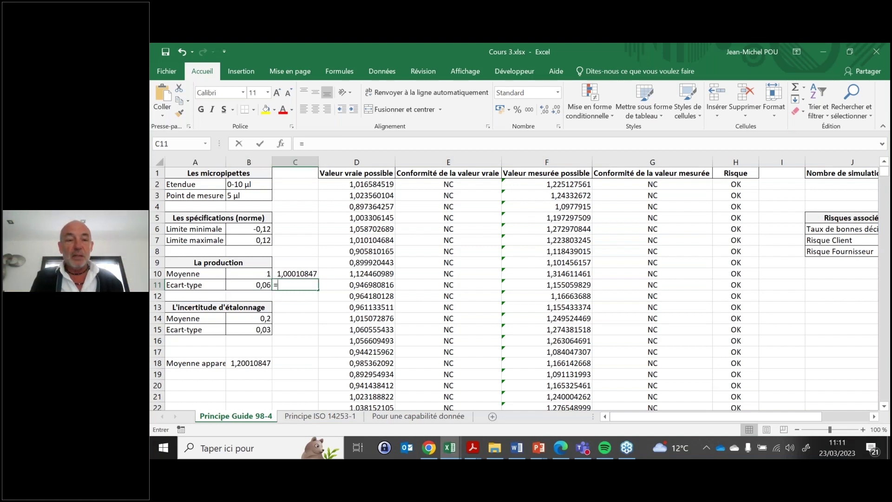
text(racine)
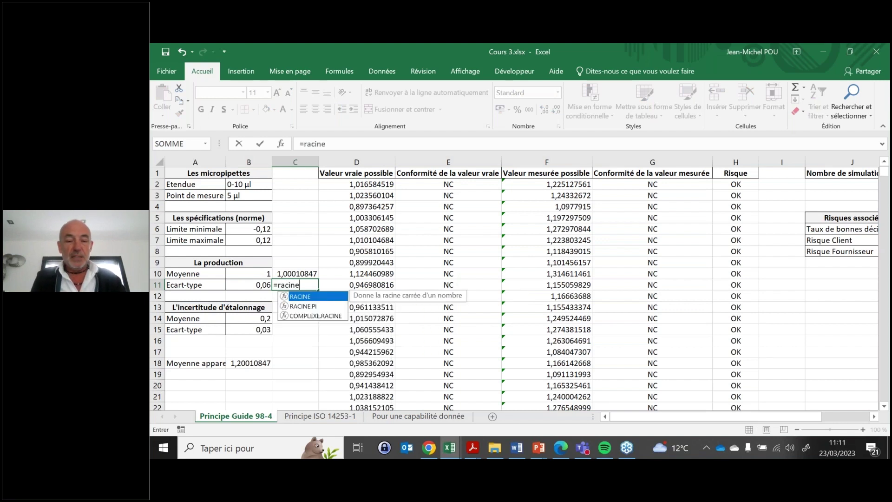
text((var()
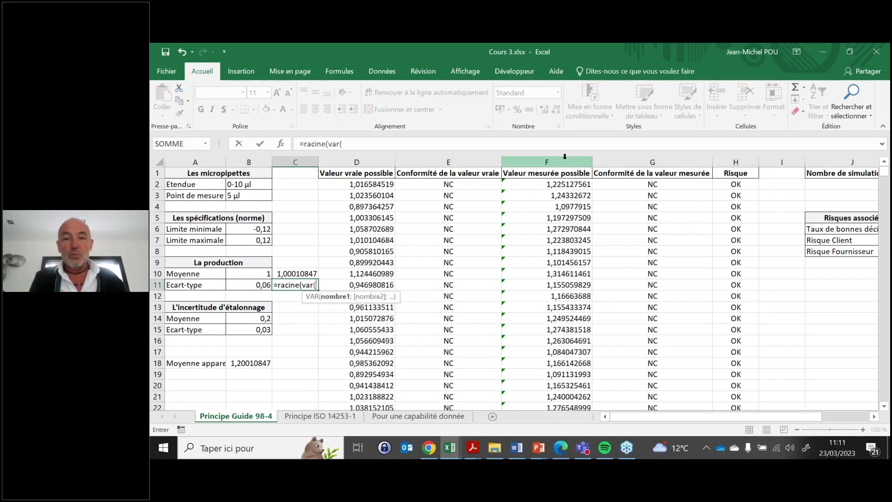
click(564, 157)
text()-)
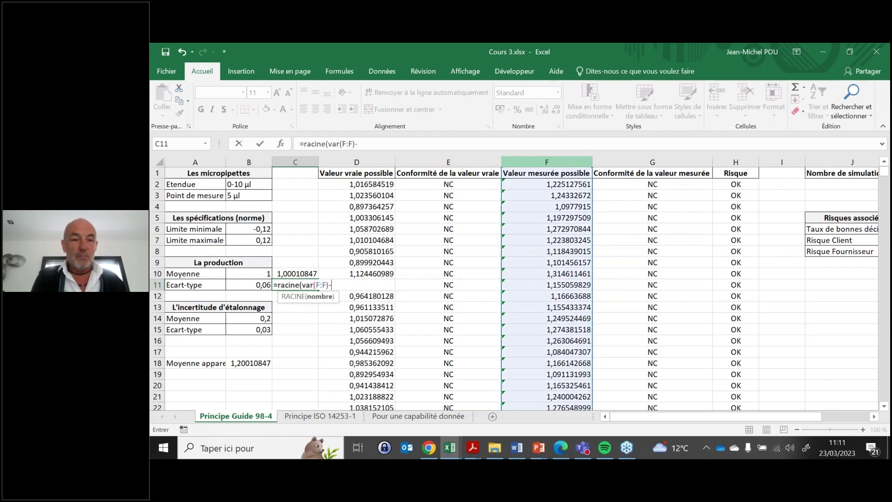
click(255, 329)
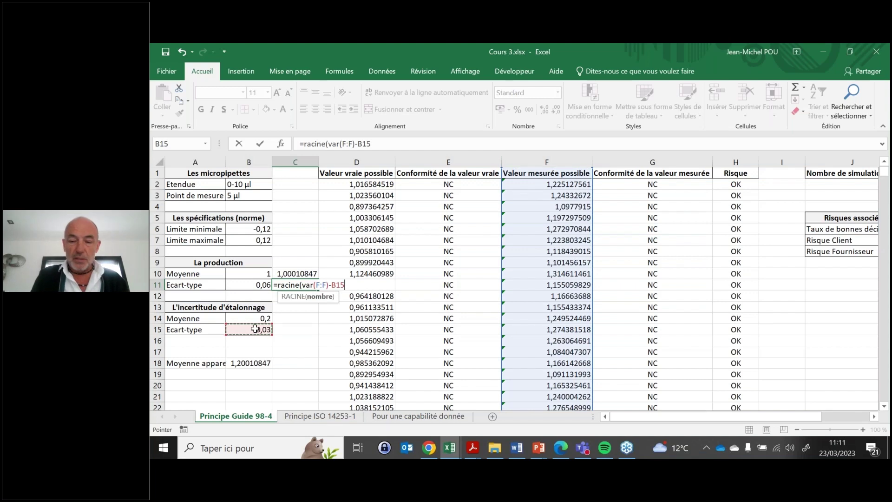
text(^2))
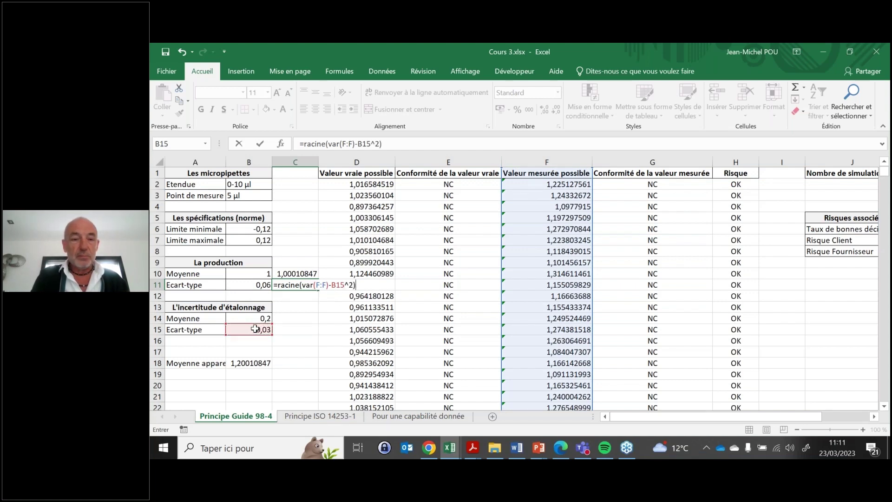
key(ctrl+Return)
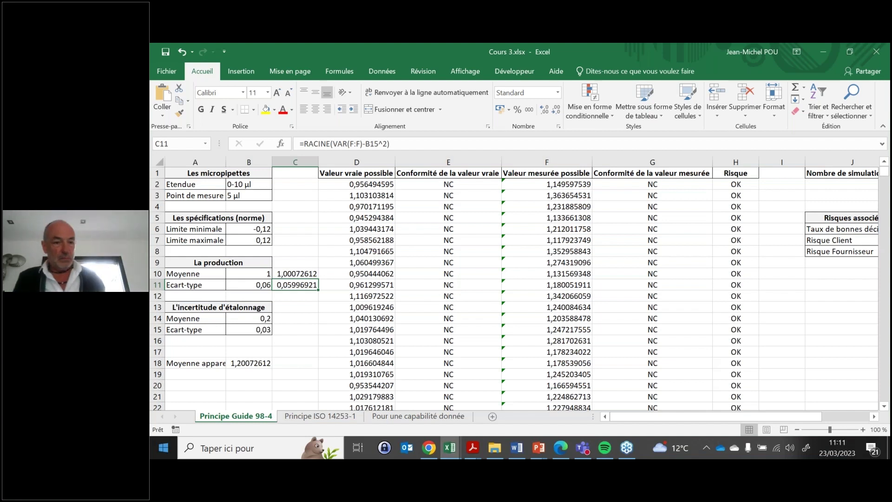
Review the production standard deviation in B11, the measured values column and the calibration uncertainty block.
click(248, 286)
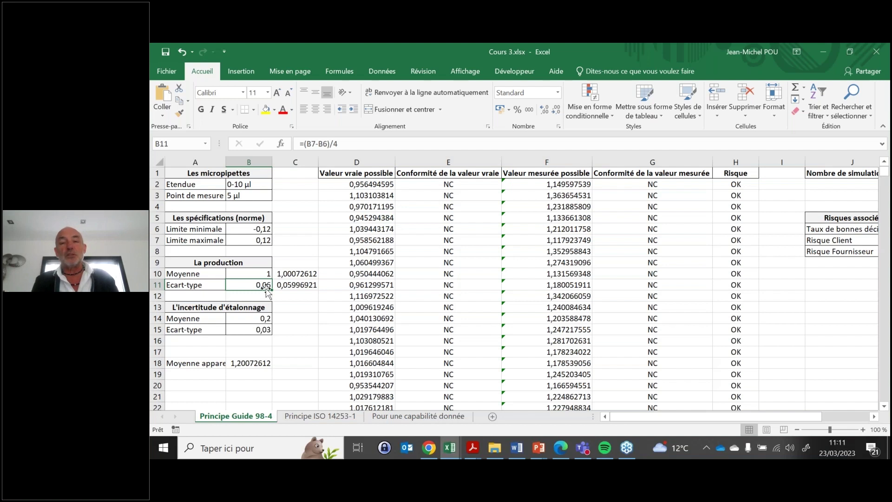
click(554, 157)
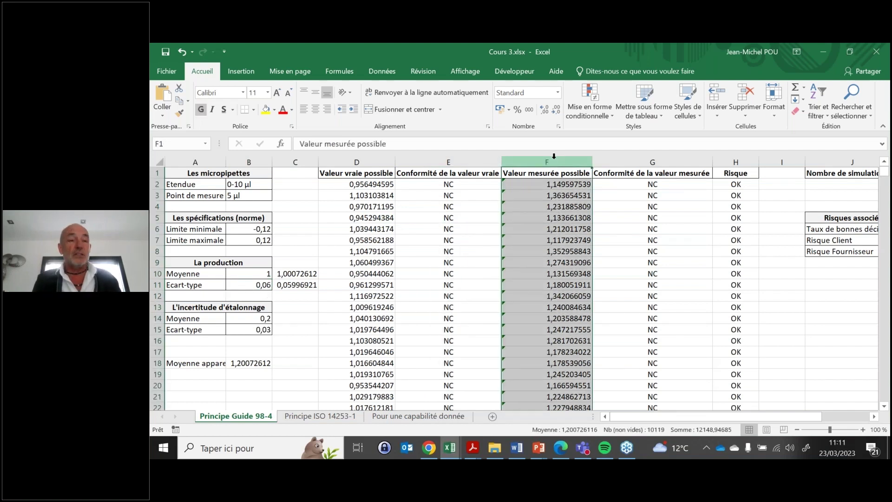
drag(214, 308, 241, 331)
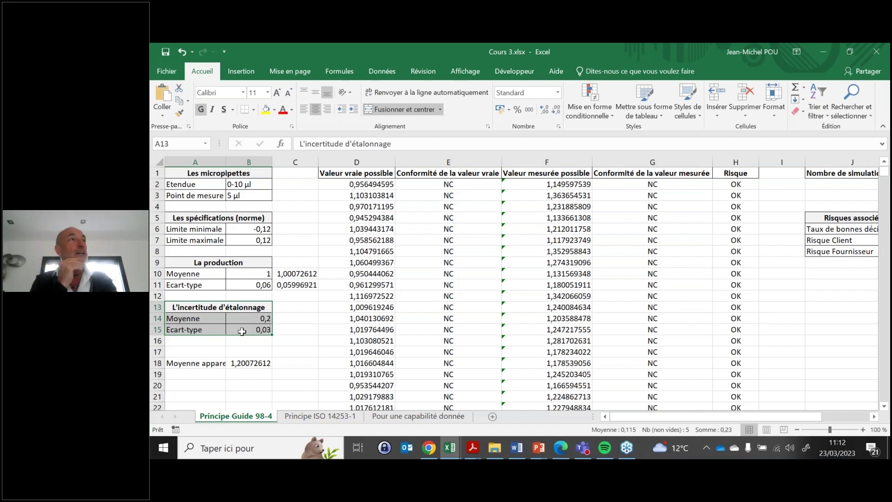
Set the production mean in B10 and the calibration uncertainty mean in B14 back to 0.
click(248, 276)
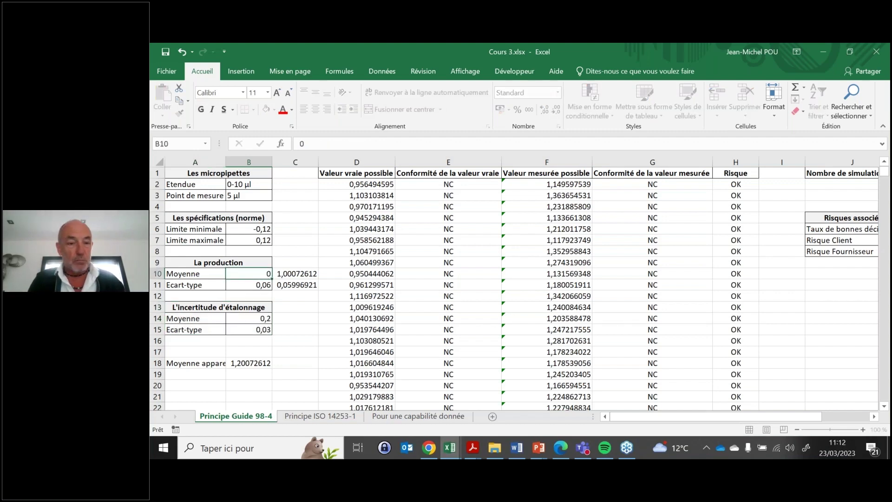
key(BackSpace)
text(0)
click(249, 319)
key(F2)
key(BackSpace)
key(BackSpace)
key(Return)
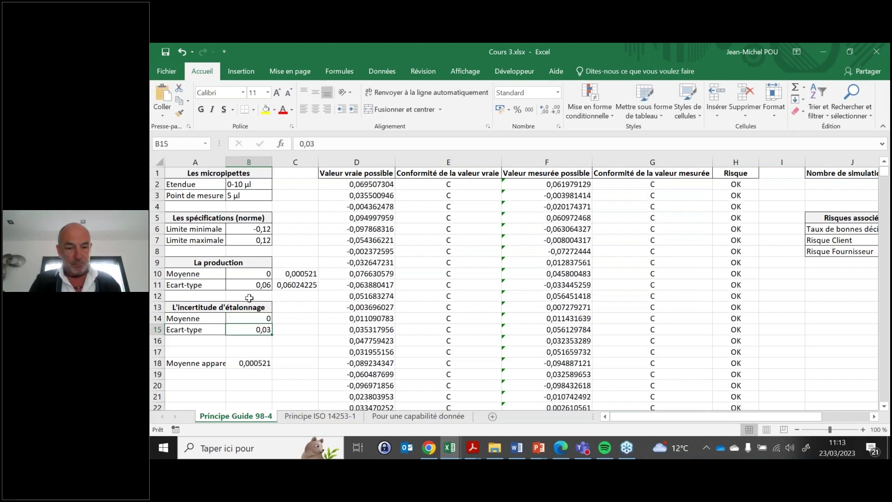
Review the Principe ISO 14253-1 sheet, and on Pour une capabilité donnée examine the contractual capability, specification limits, calibration standard deviation and production parameters.
click(320, 417)
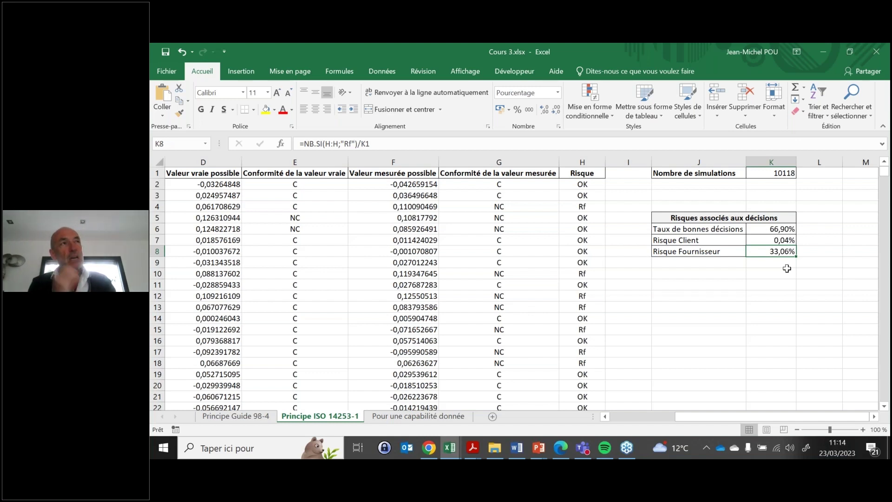
click(442, 416)
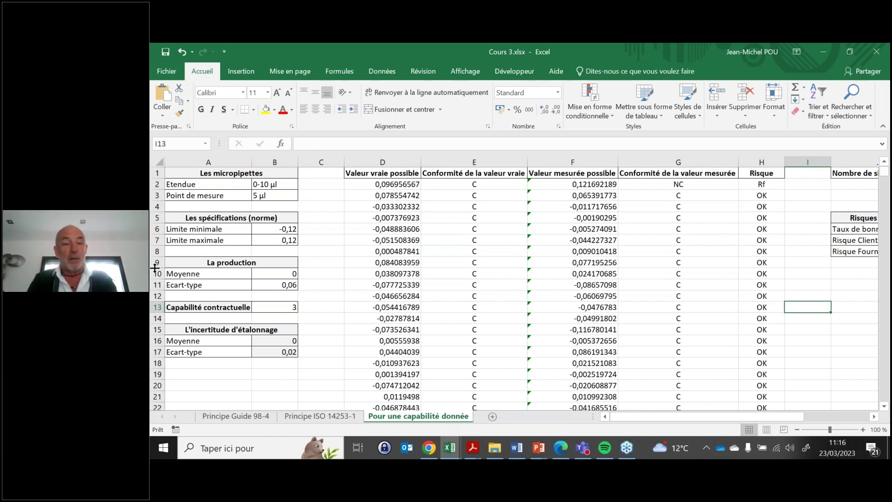
click(284, 307)
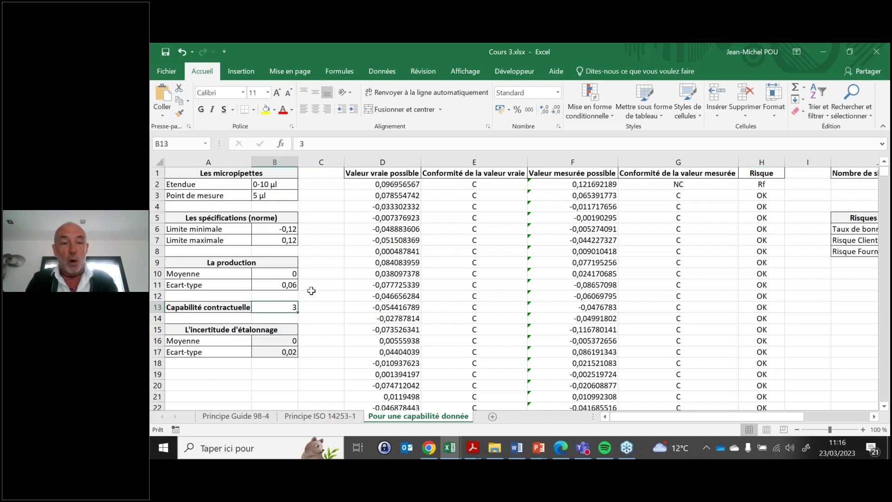
click(291, 229)
click(289, 240)
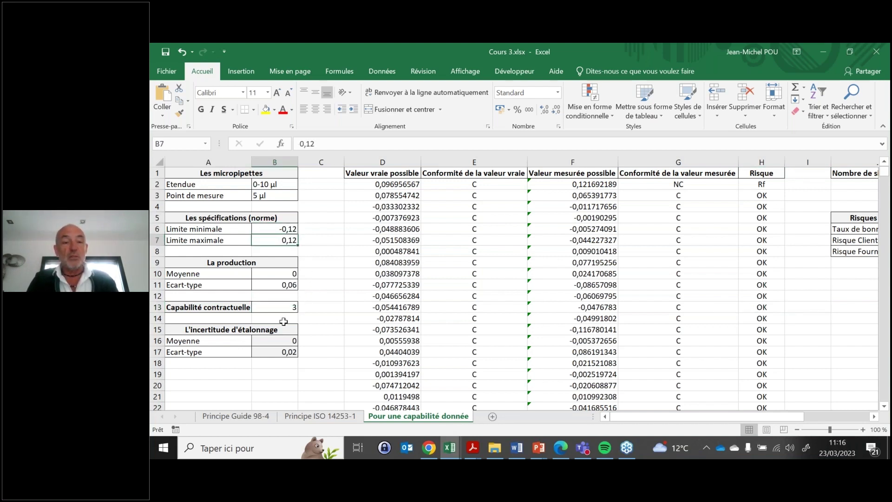
click(288, 352)
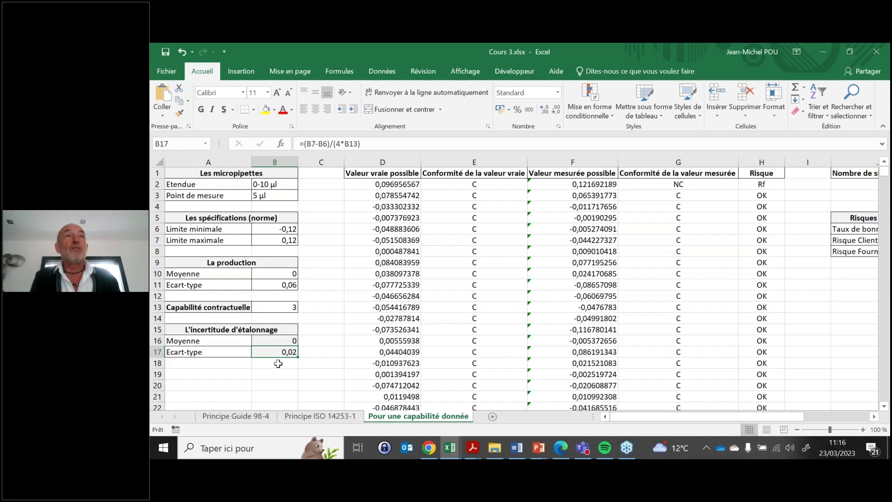
drag(278, 263, 278, 284)
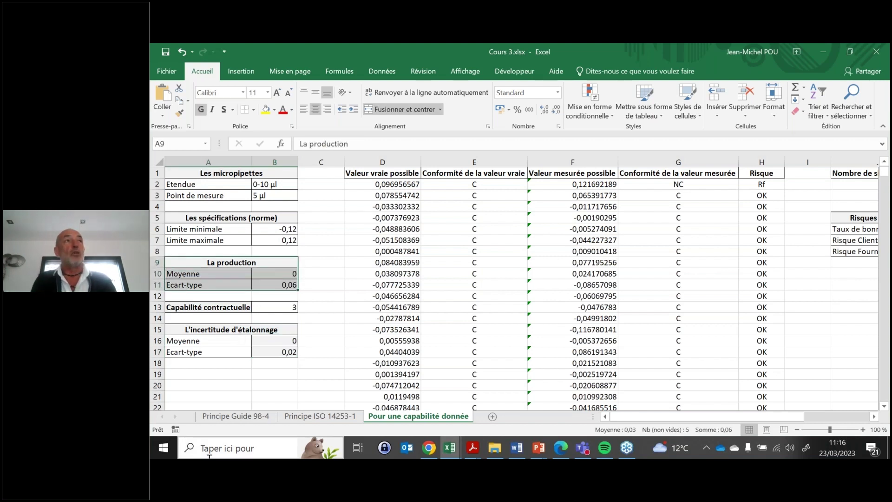
Check the customer risk and supplier risk in the table of decision risks on the capability sheet.
drag(656, 417, 737, 417)
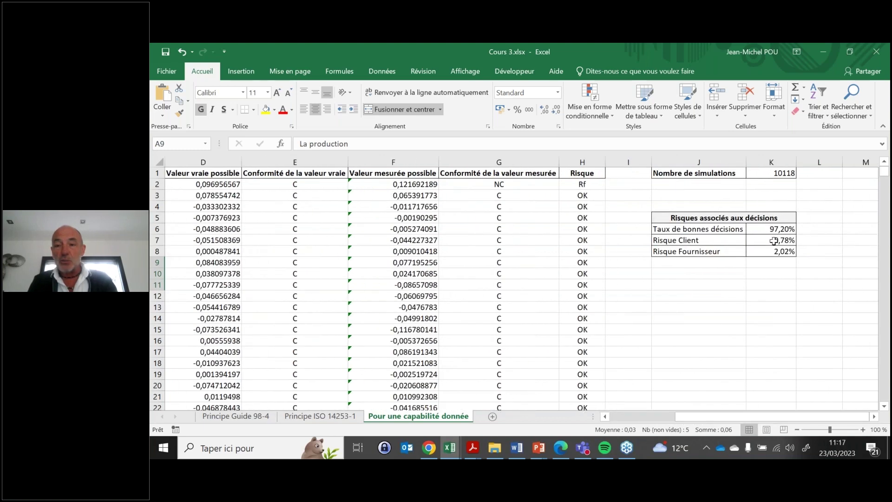
click(773, 241)
click(775, 251)
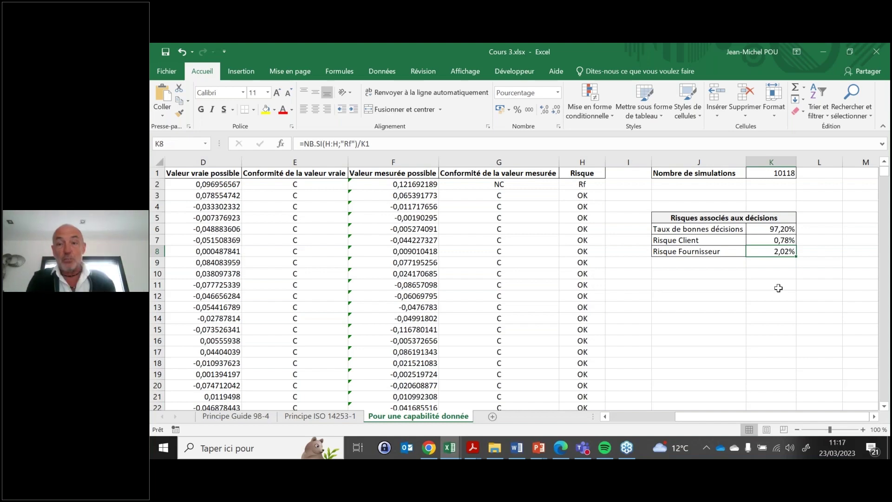
Set the contractual capability in B13 to 4 and check the supplier risk in K8.
drag(697, 417, 606, 413)
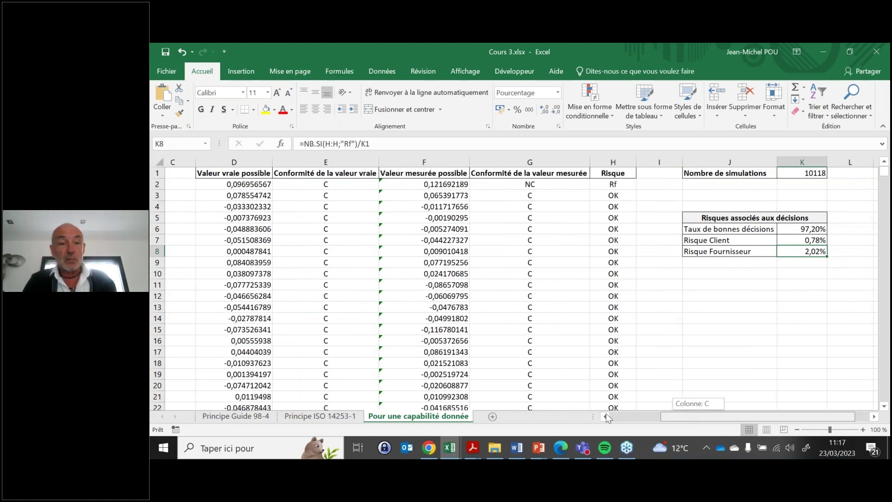
click(287, 310)
text(4)
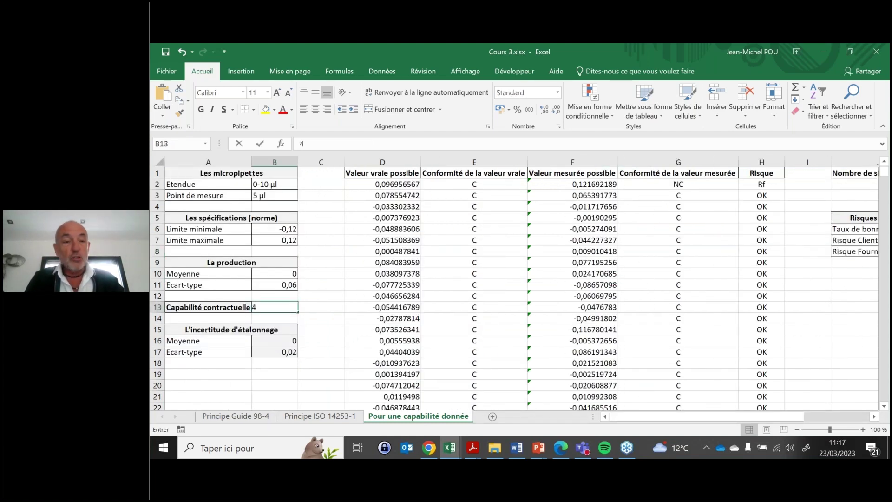
key(Return)
drag(665, 415, 731, 416)
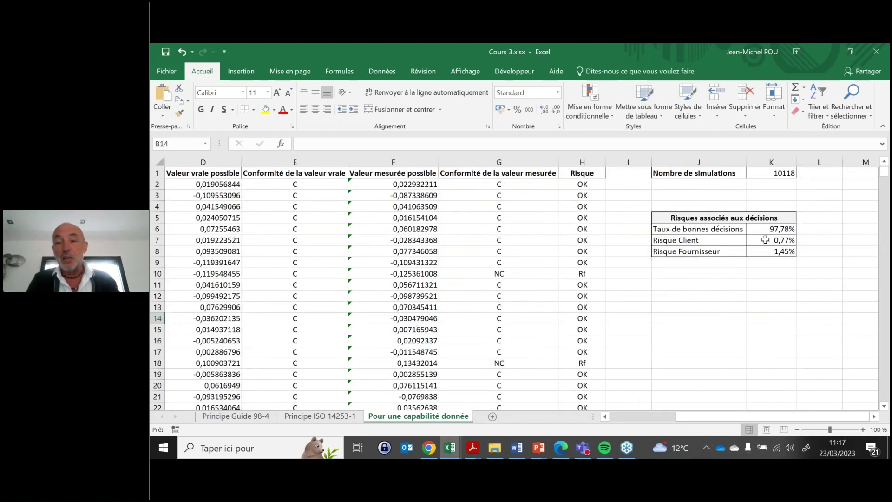
click(775, 252)
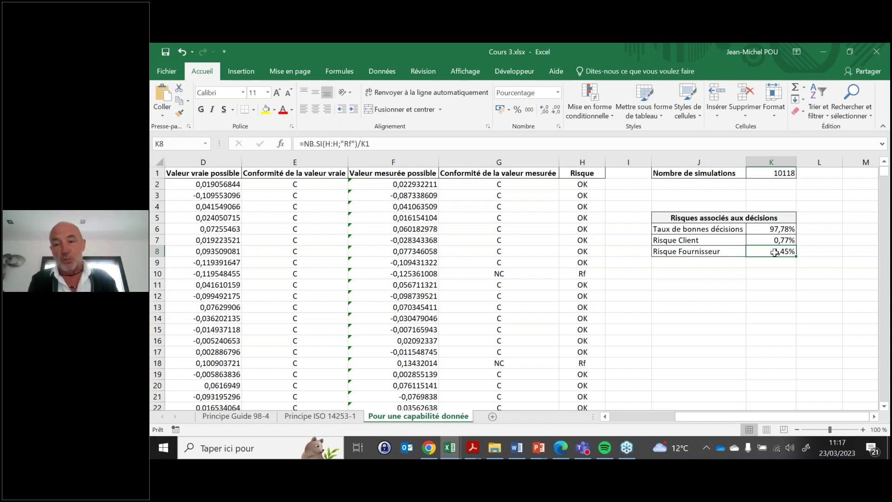
Set the contractual capability in B13 back to 3 and check the calibration standard deviation formula in B17.
drag(766, 416, 699, 416)
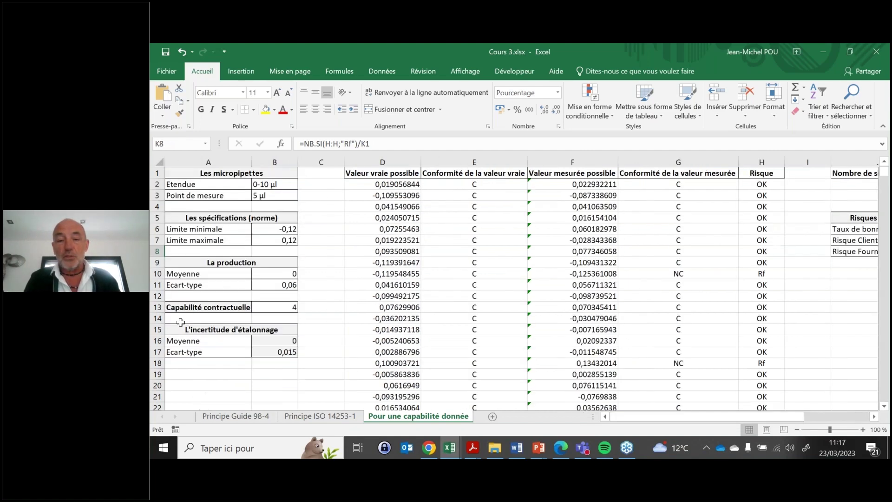
click(295, 307)
text(3)
key(Return)
key(Down)
key(Down)
key(Down)
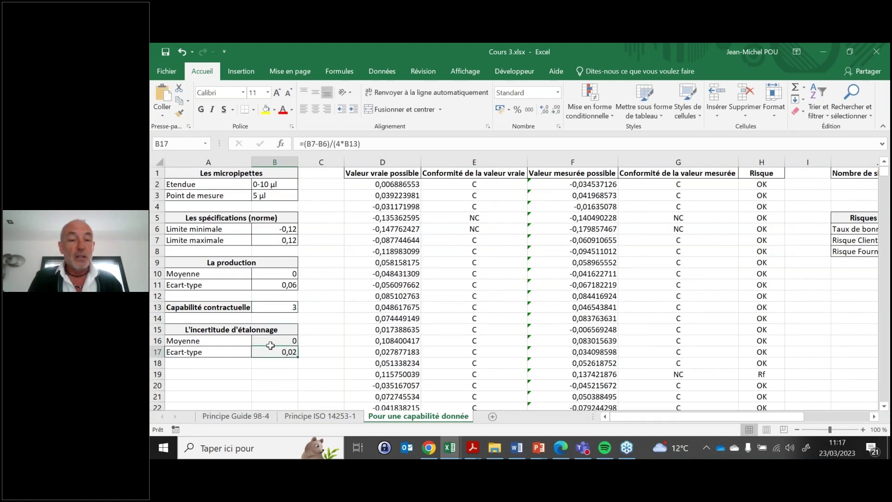
Compare the calibration standard deviation on Principe Guide 98-4 with the one on Pour une capabilité donnée and review the associated risks.
click(222, 417)
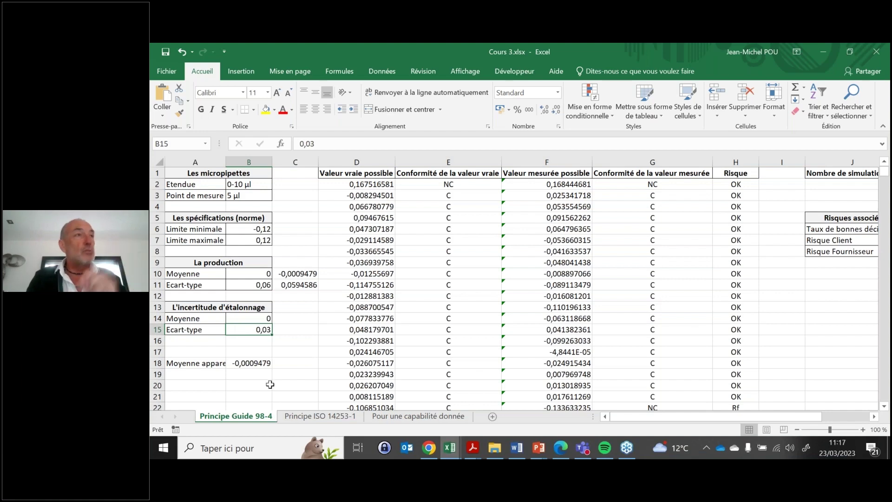
click(406, 418)
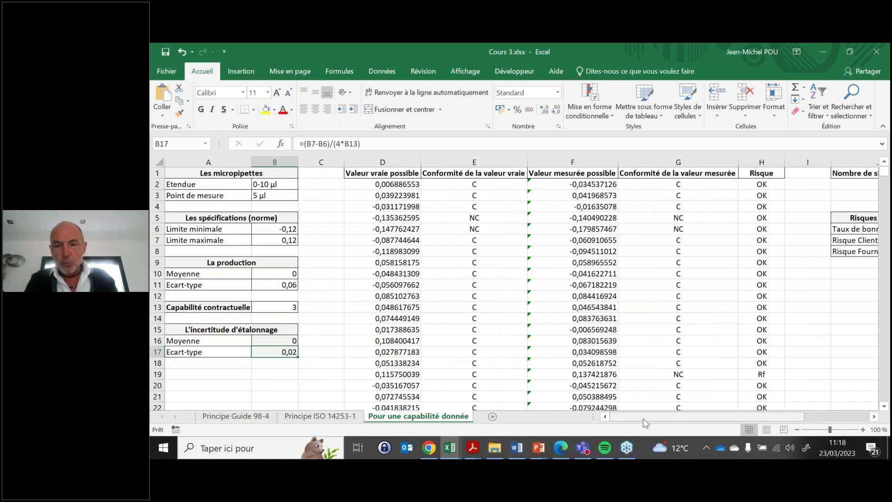
scroll(649, 419, right, 5)
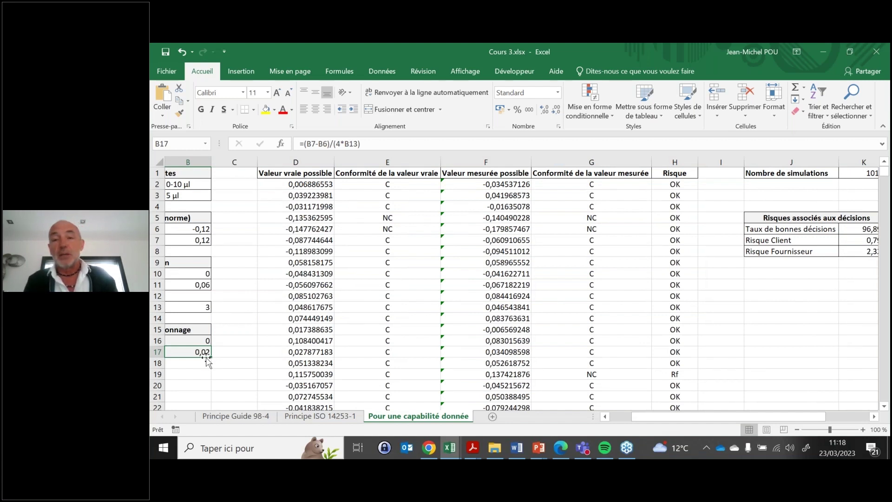
Close the Cours 3.xlsx workbook, saving its changes.
click(875, 54)
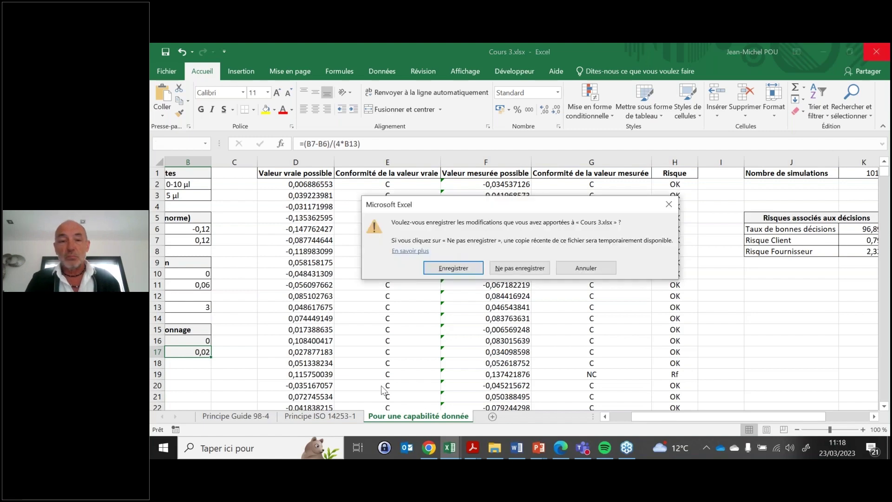
click(465, 272)
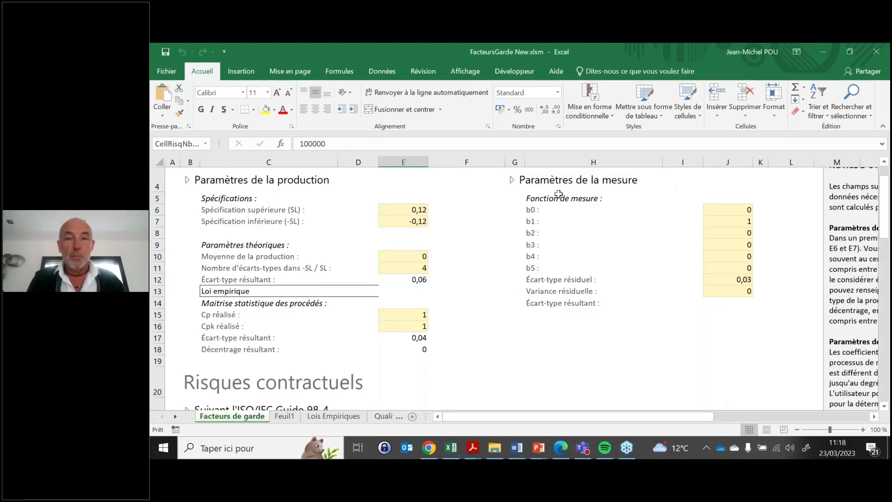
Switch to the PowerPoint slide show and follow the "Bande de garde" link to the FacteursGarde New.xlsm workbook.
scroll(558, 288, up, 1)
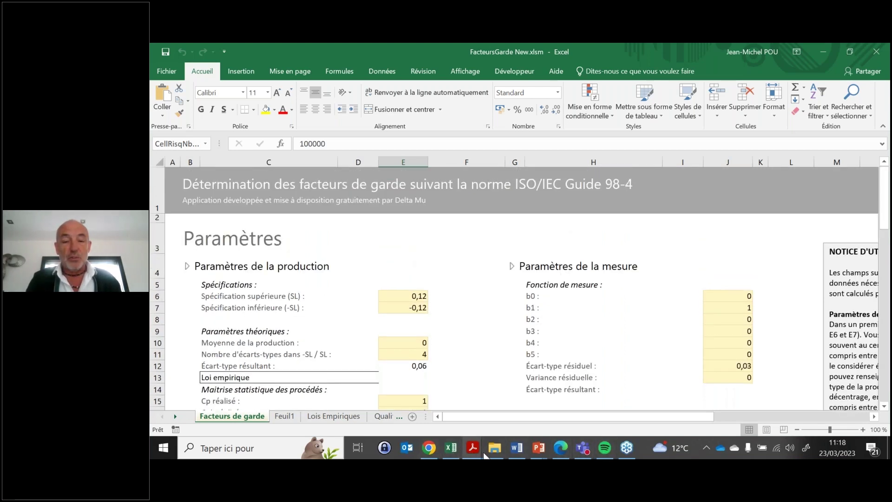
mouse_move(537, 455)
click(600, 399)
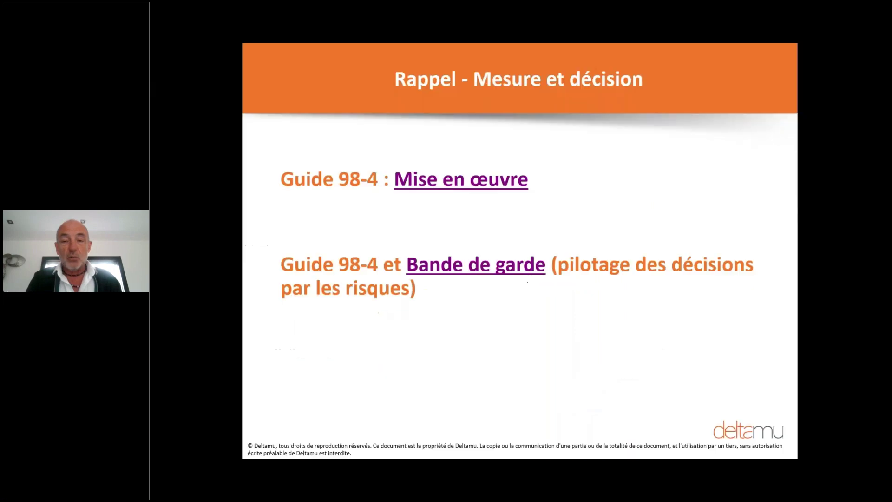
click(472, 272)
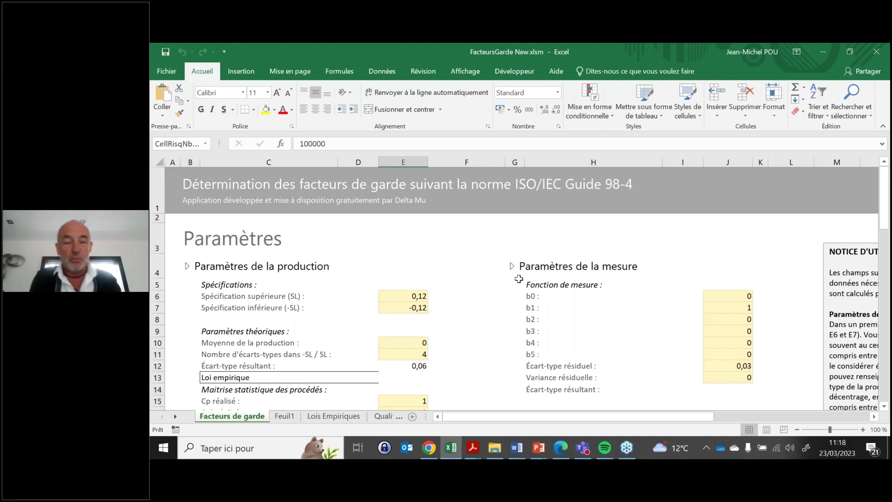
Examine the production parameters on the Facteurs de garde sheet, from the lower specification to the number of standard deviations within the limits.
click(416, 308)
key(Down)
key(Down)
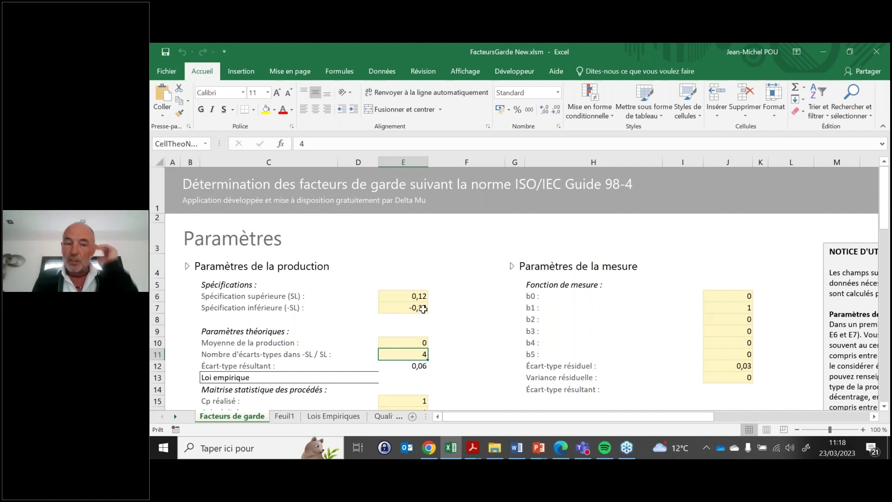
Set the contractual capability (Capabilité contractuelle) to 3 in the Risques contractuels section.
key(Down)
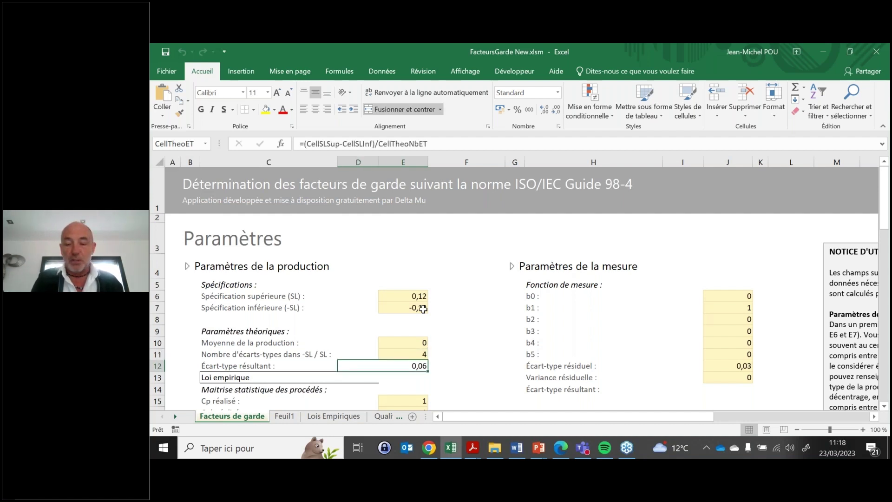
key(Down)
key(Down)
key(Down)
key(Down)
key(Down)
key(Down)
key(Down)
key(Down)
key(Down)
key(Down)
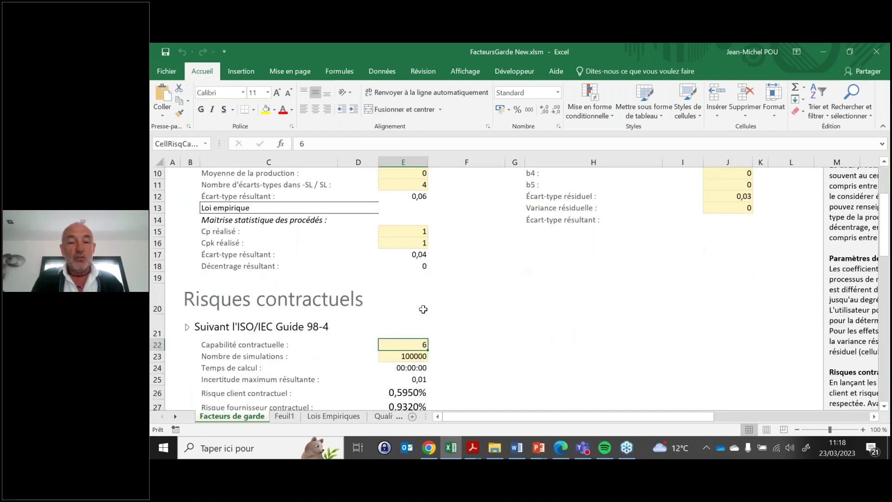
text(3)
key(Return)
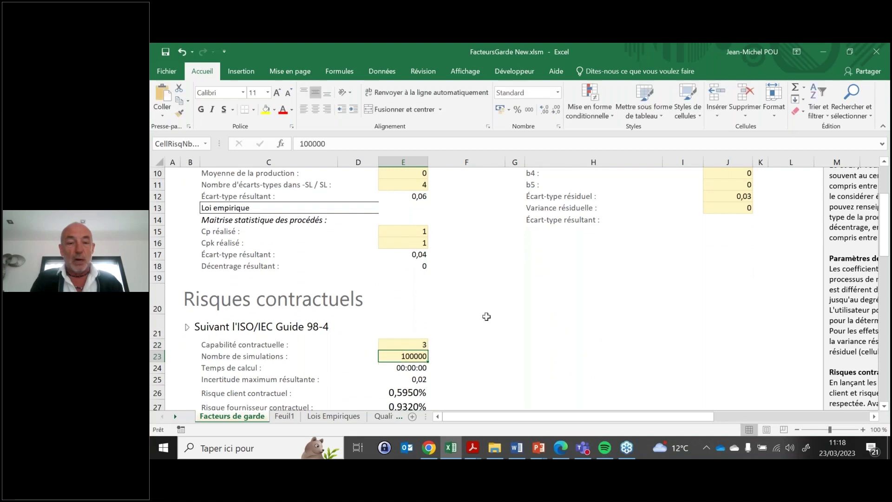
Calculate the contractual risks under ISO/IEC Guide 98-4 and review the customer and supplier risks.
scroll(465, 336, down, 2)
click(415, 360)
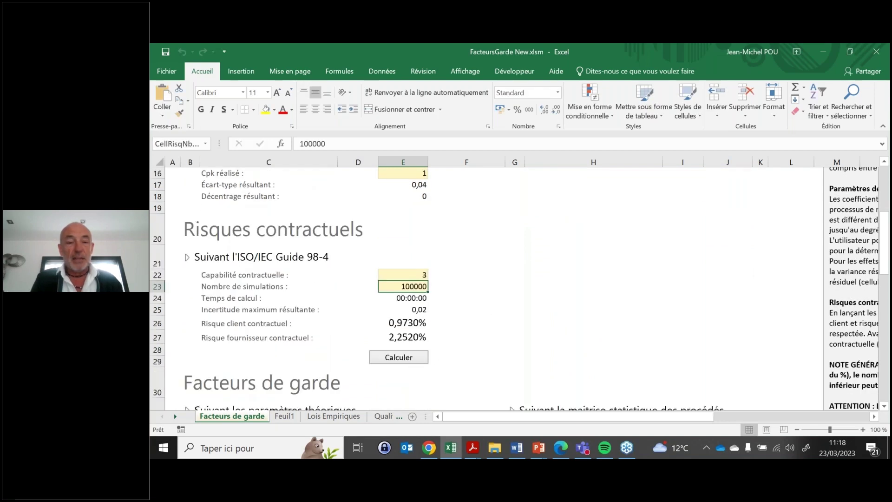
click(391, 323)
click(393, 335)
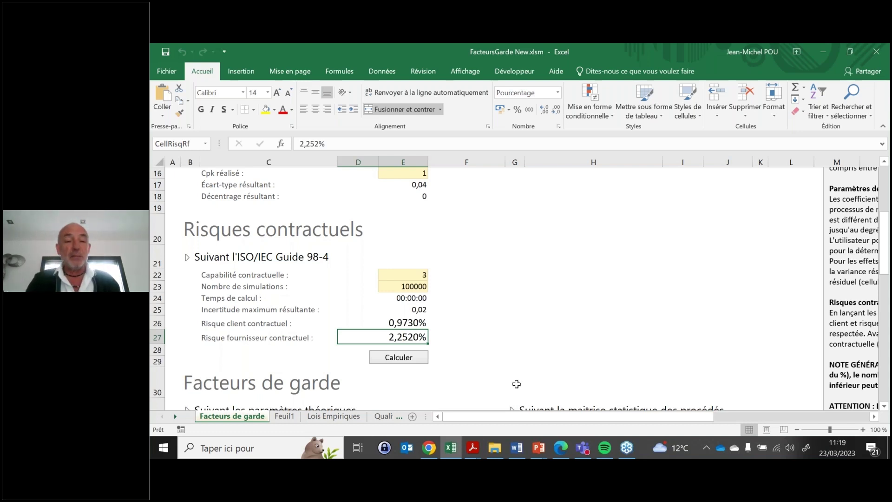
Examine the upper and lower tolerances under Suivant les paramètres théoriques and the residual standard deviation of the measurement.
scroll(522, 370, down, 3)
click(415, 340)
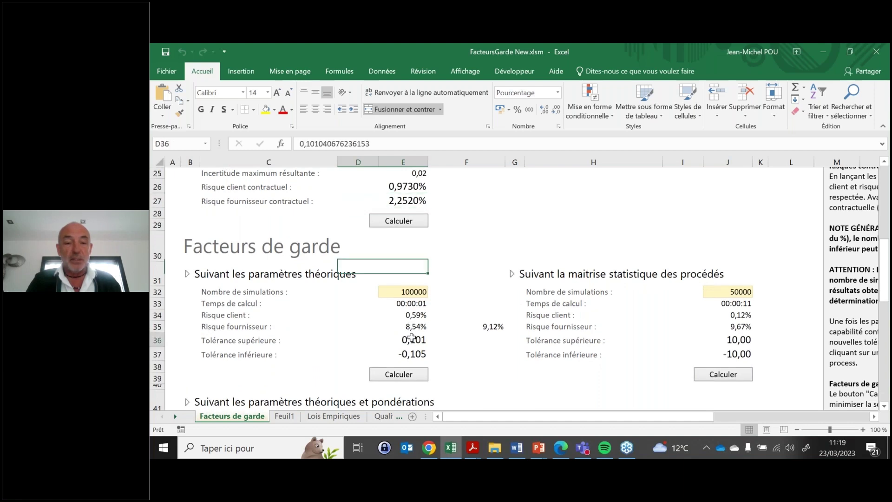
click(418, 353)
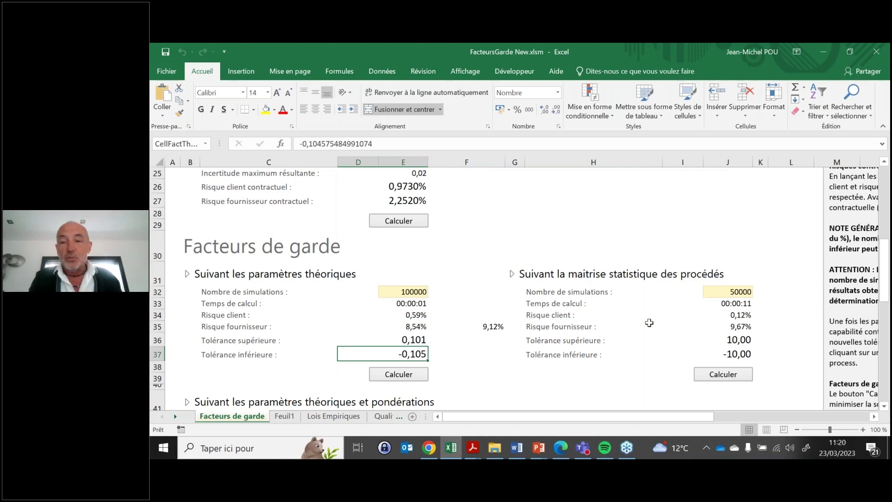
scroll(653, 318, up, 7)
click(746, 277)
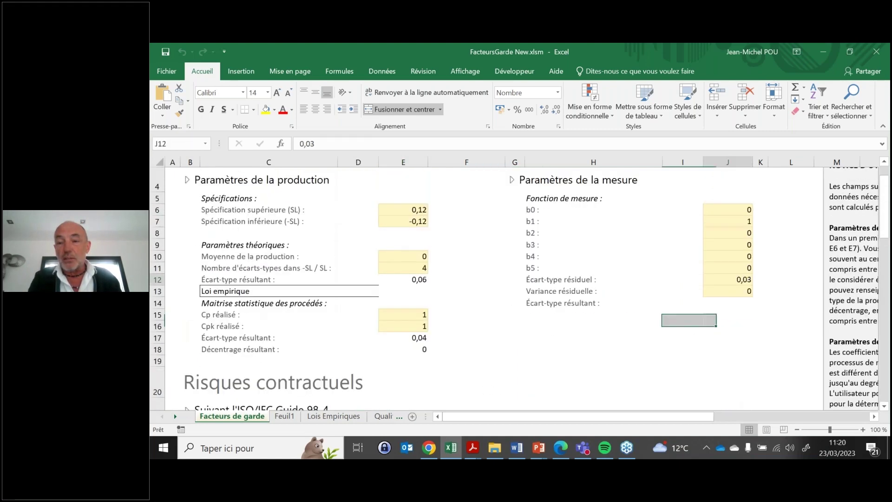
Calculate the guard factors under Suivant les paramètres théoriques.
scroll(573, 343, down, 6)
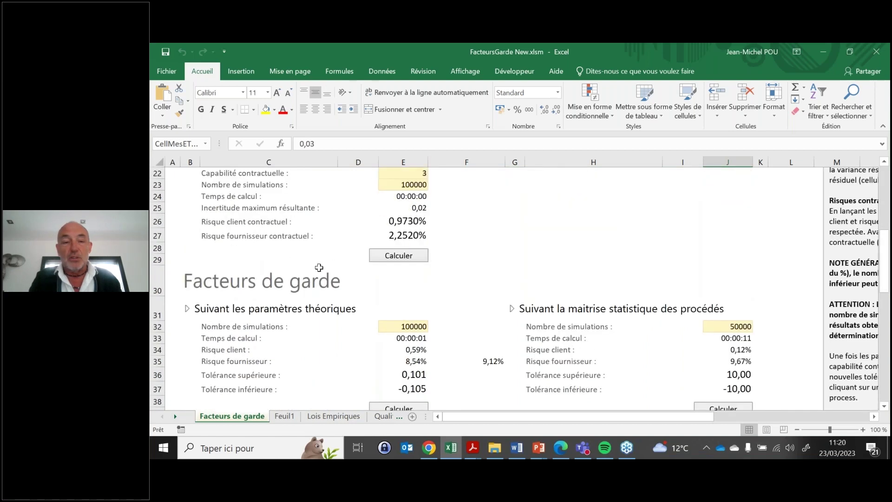
scroll(402, 299, up, 1)
scroll(409, 288, down, 4)
click(410, 285)
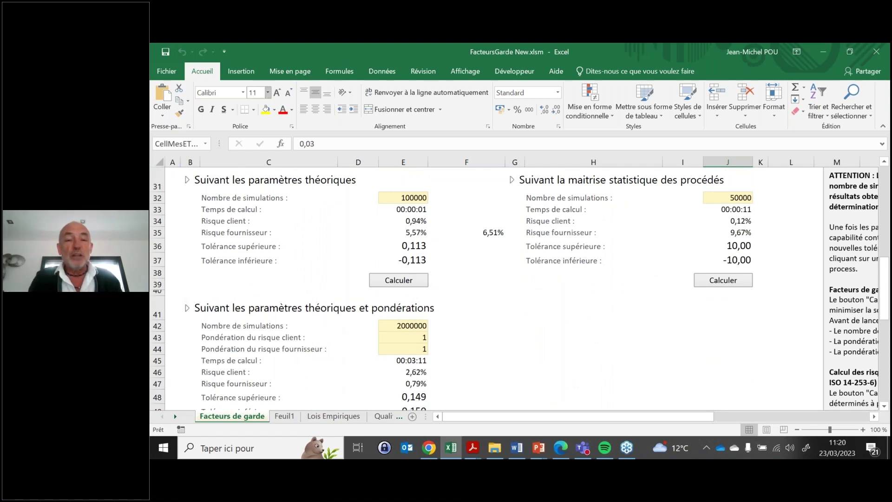
Review the lower tolerance and customer risk of the theoretical guard factors and compare them with the contractual customer risk.
click(417, 260)
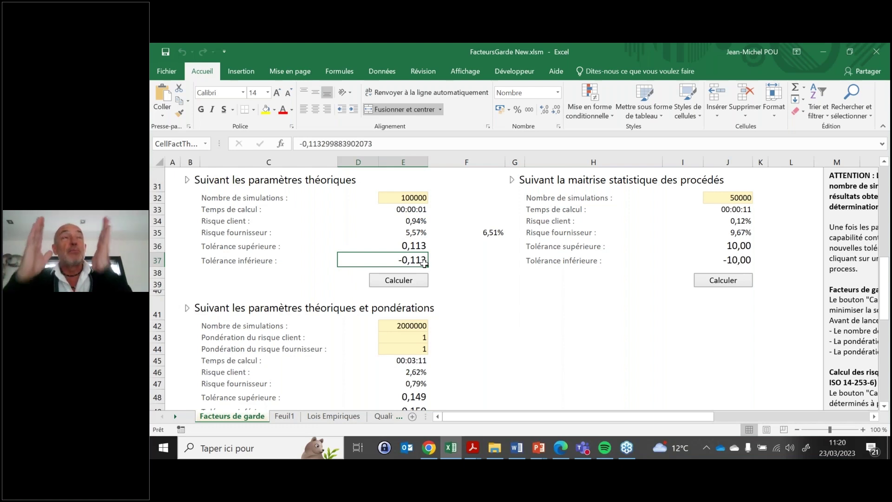
click(415, 222)
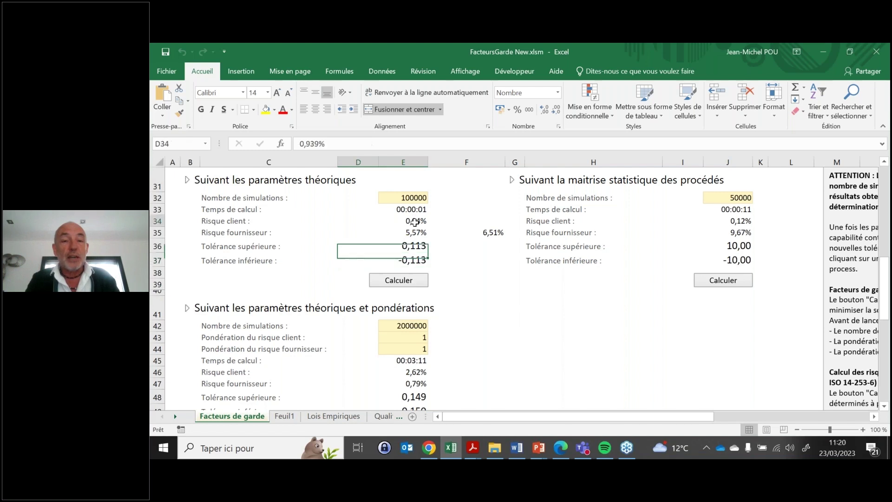
scroll(448, 220, up, 3)
click(419, 222)
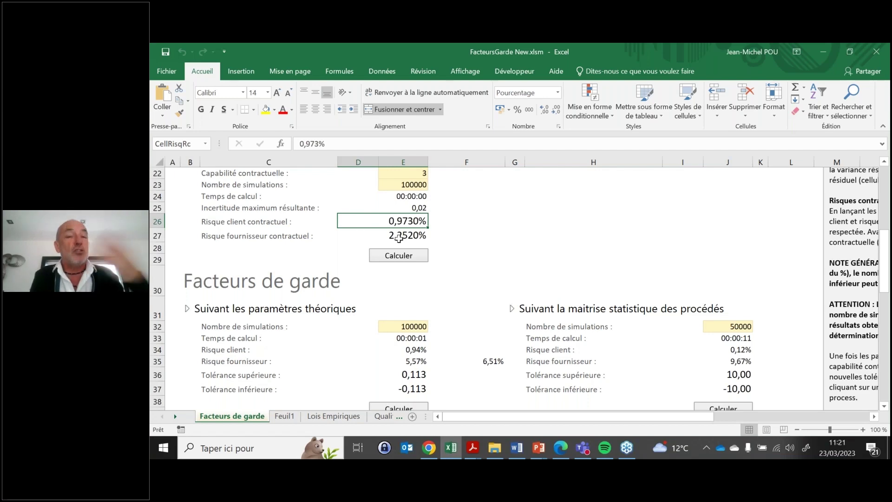
Set the residual standard deviation (Écart-type résiduel) of the measurement to 0,06.
scroll(744, 208, up, 4)
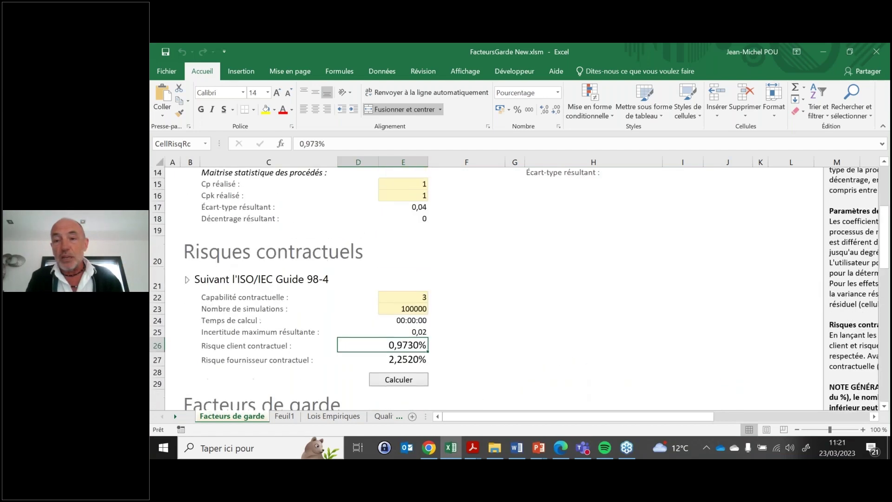
click(742, 196)
click(359, 141)
key(BackSpace)
text(6)
key(Return)
Recalculate the guard factors from the theoretical parameters and compare their supplier risk with the contractual supplier risk.
scroll(409, 228, down, 5)
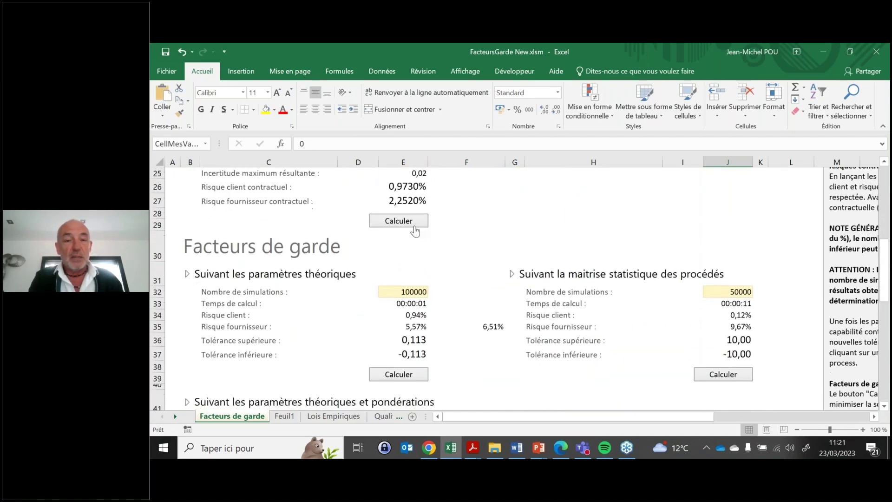
scroll(402, 339, down, 1)
click(413, 334)
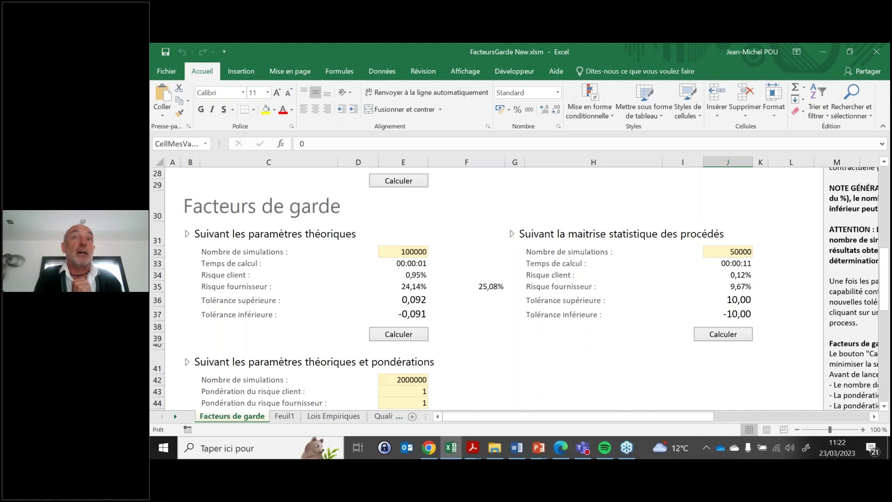
click(390, 288)
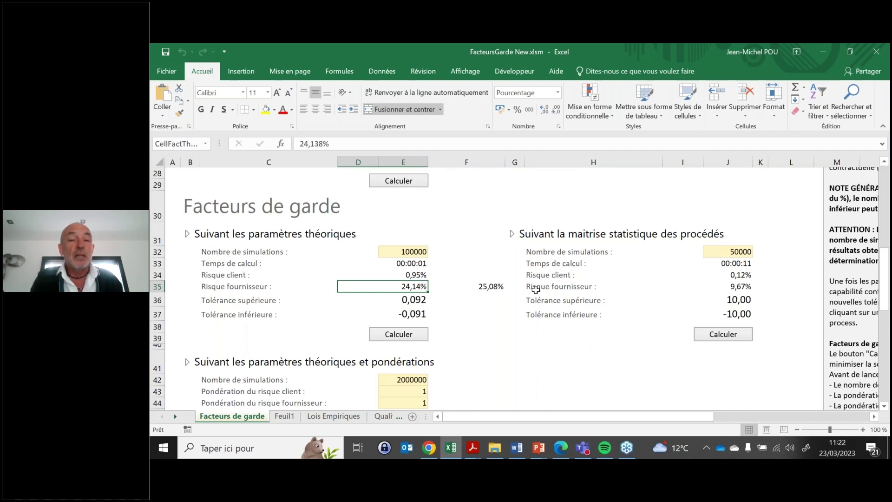
scroll(465, 279, up, 2)
click(404, 235)
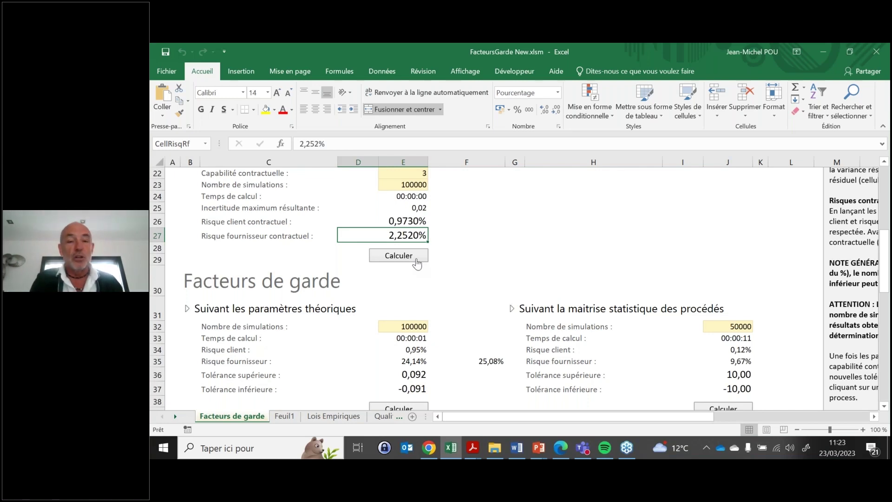
Examine the customer and supplier risk weightings under Suivant les paramètres théoriques et pondérations.
scroll(417, 263, down, 5)
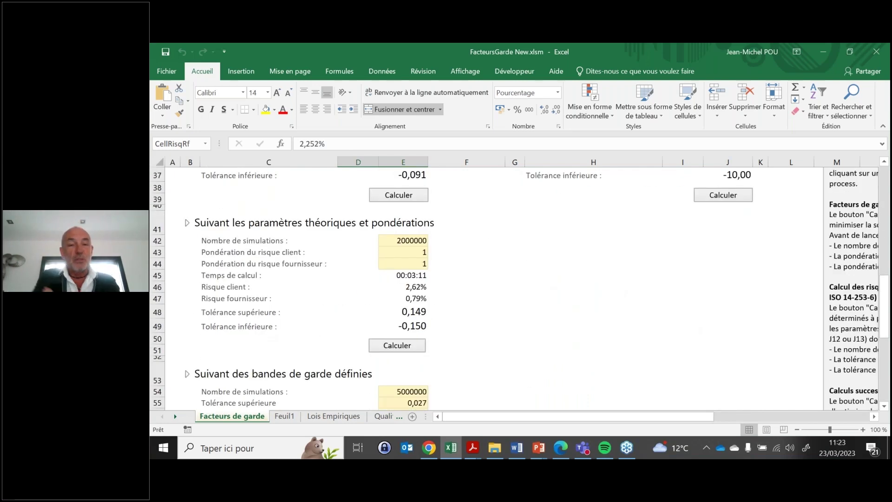
scroll(440, 282, down, 1)
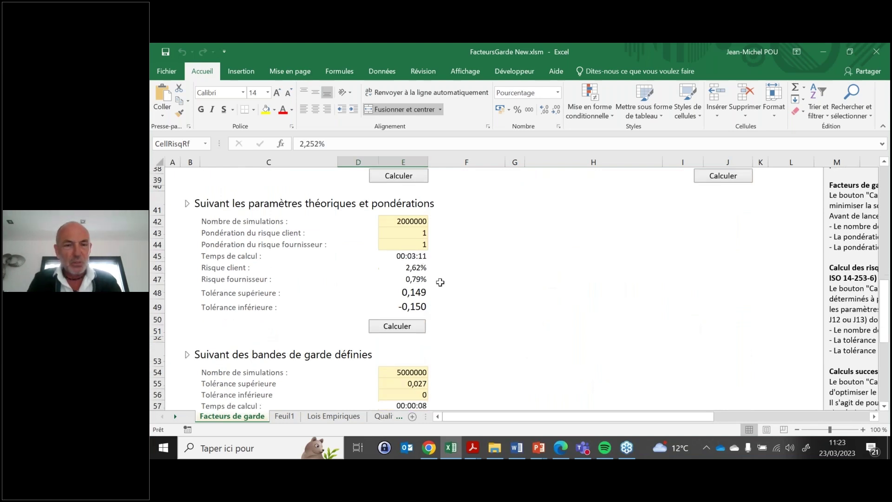
scroll(440, 282, down, 1)
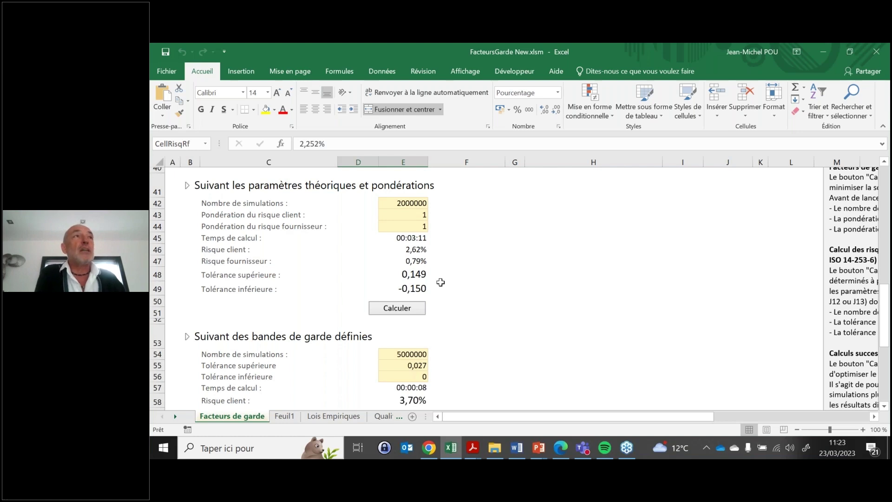
click(421, 216)
click(420, 224)
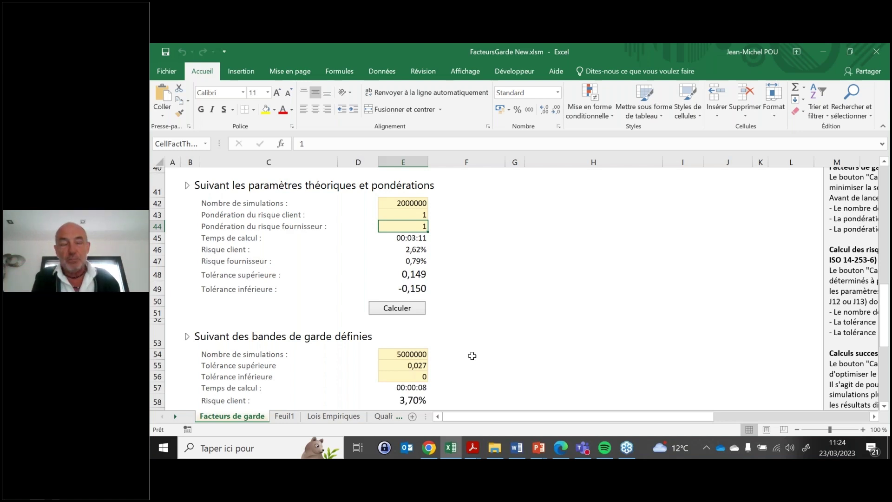
Close the FacteursGarde New.xlsm workbook and answer the save prompt.
click(876, 54)
click(453, 265)
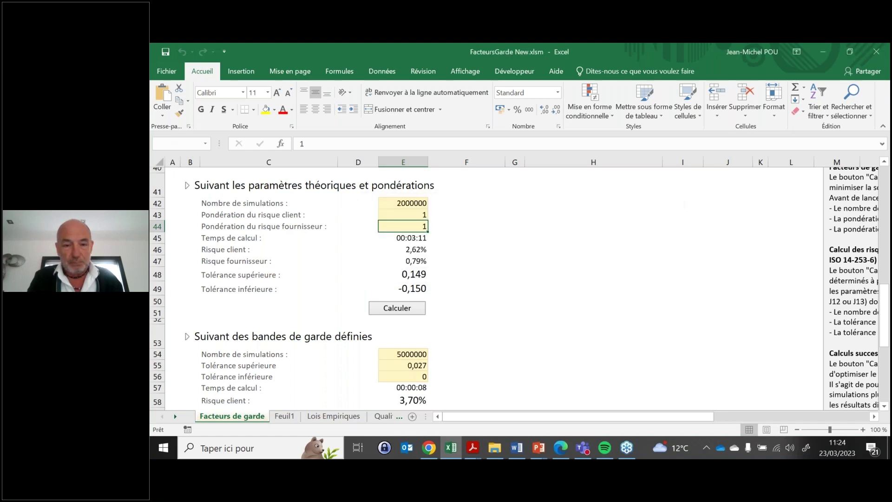